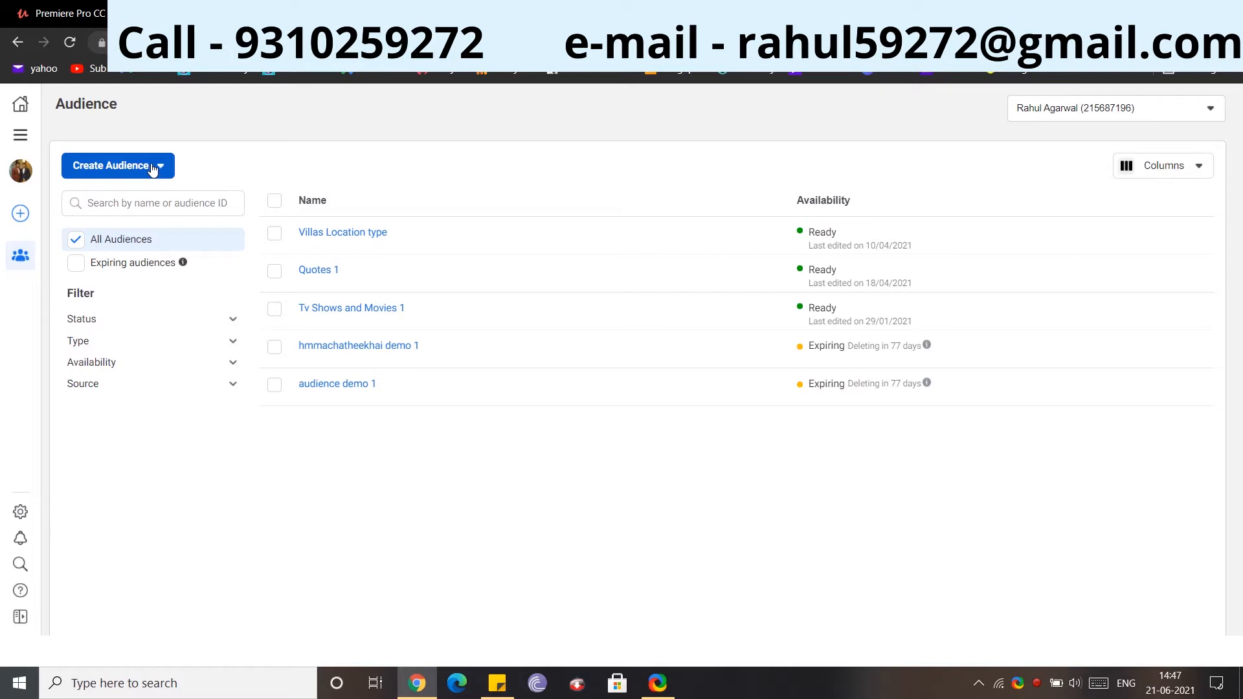
Start a new saved audience and name it Digitally Solved Audience 1
{"action": "left_click", "coordinate": [153, 170]}
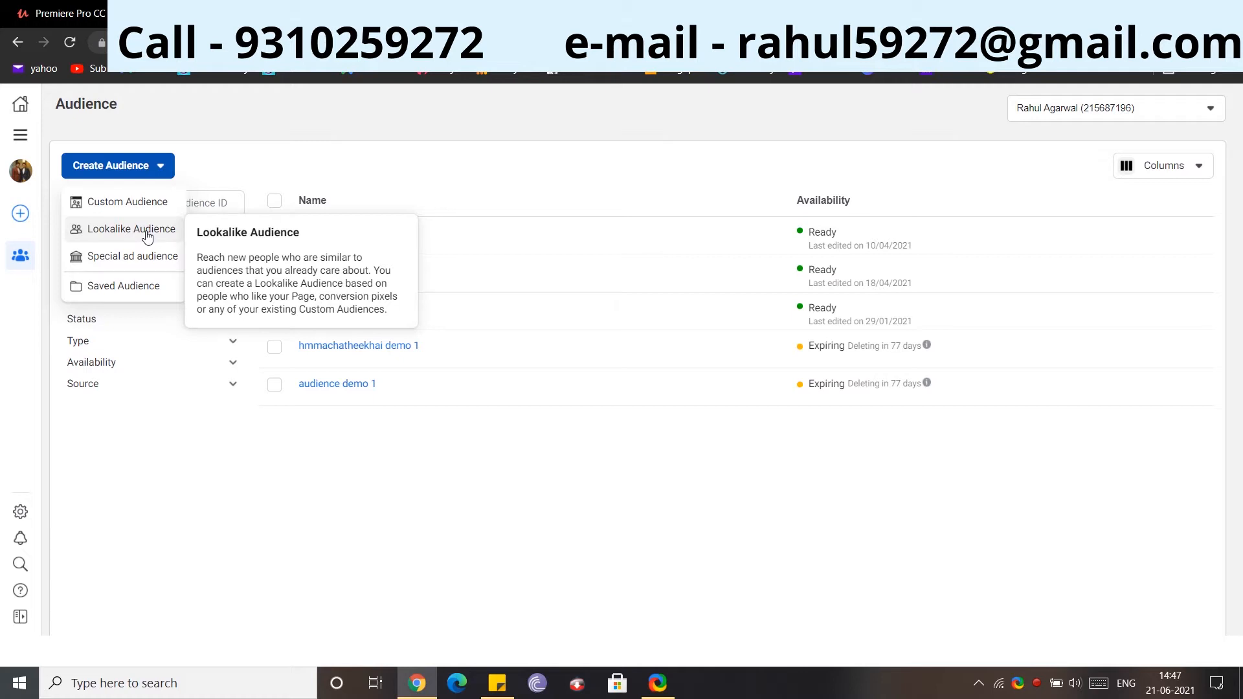
{"action": "left_click", "coordinate": [135, 290]}
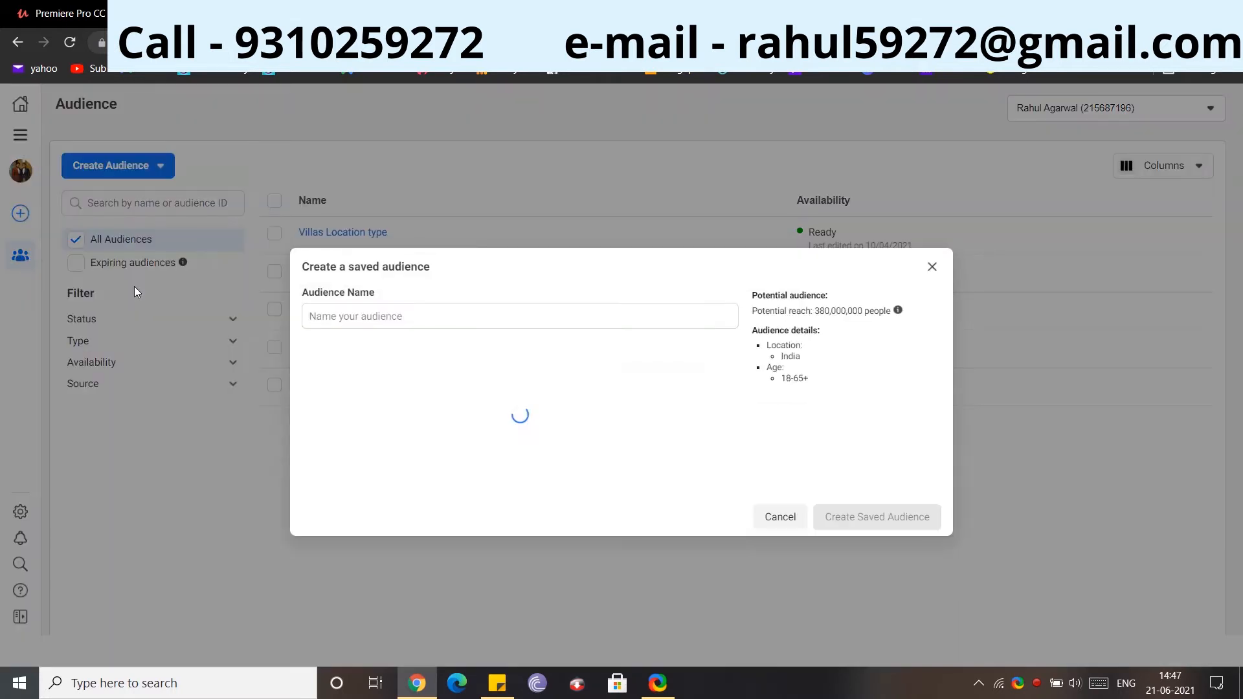
{"action": "left_click", "coordinate": [573, 316]}
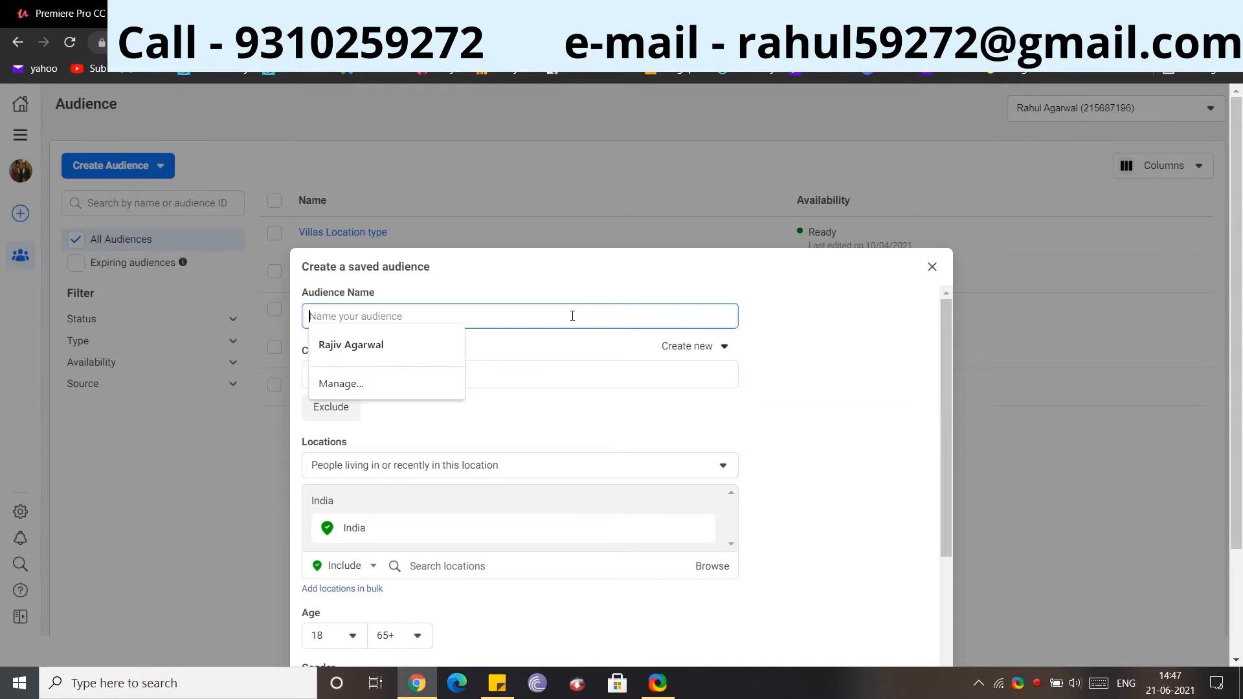
{"action": "left_click", "coordinate": [578, 337]}
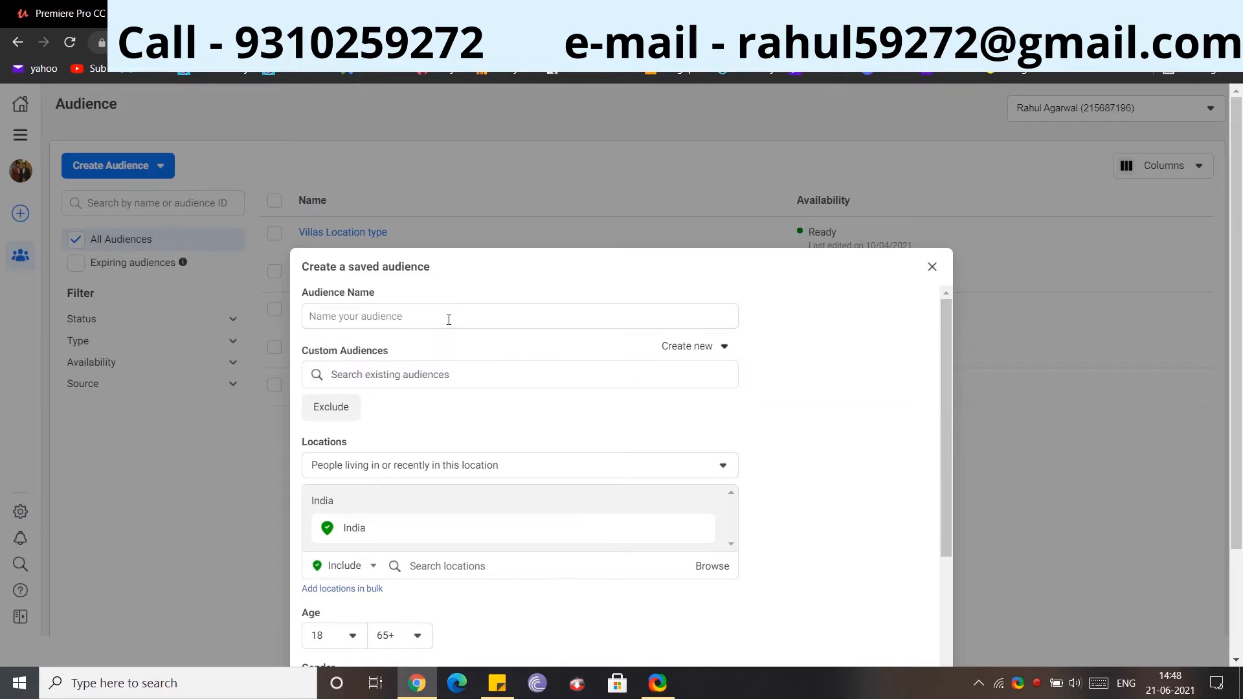
{"action": "left_click", "coordinate": [449, 320]}
{"action": "type", "text": "D"}
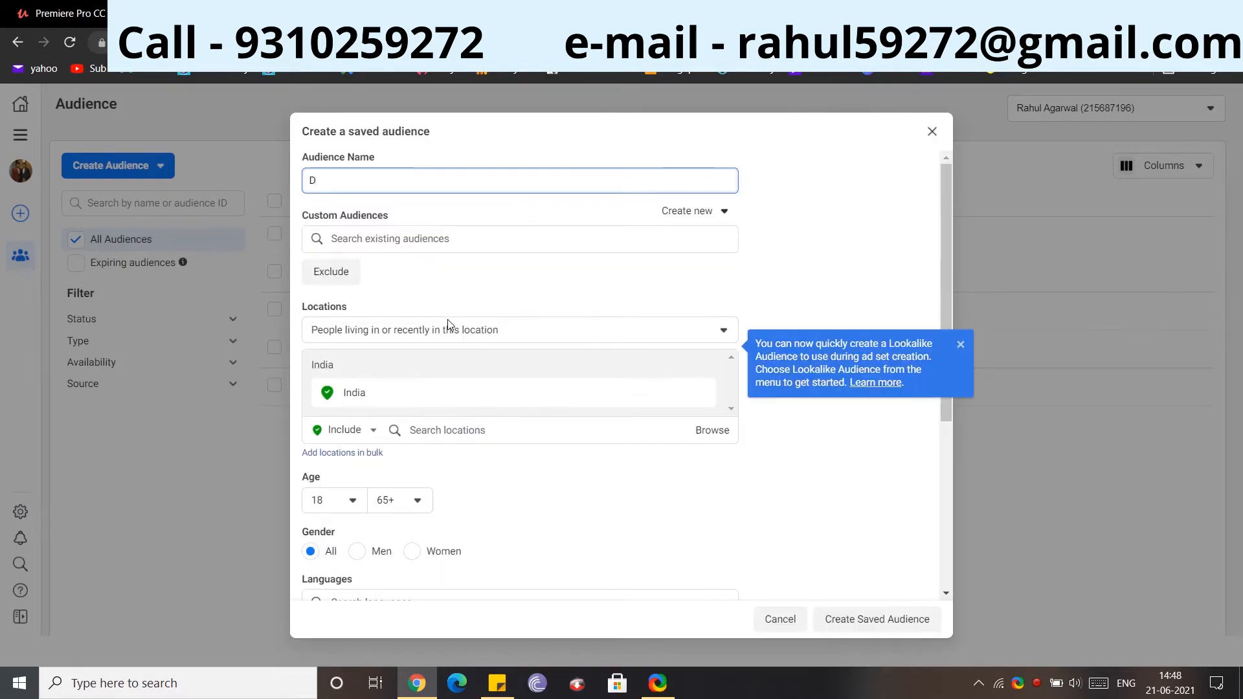
{"action": "left_click", "coordinate": [355, 197]}
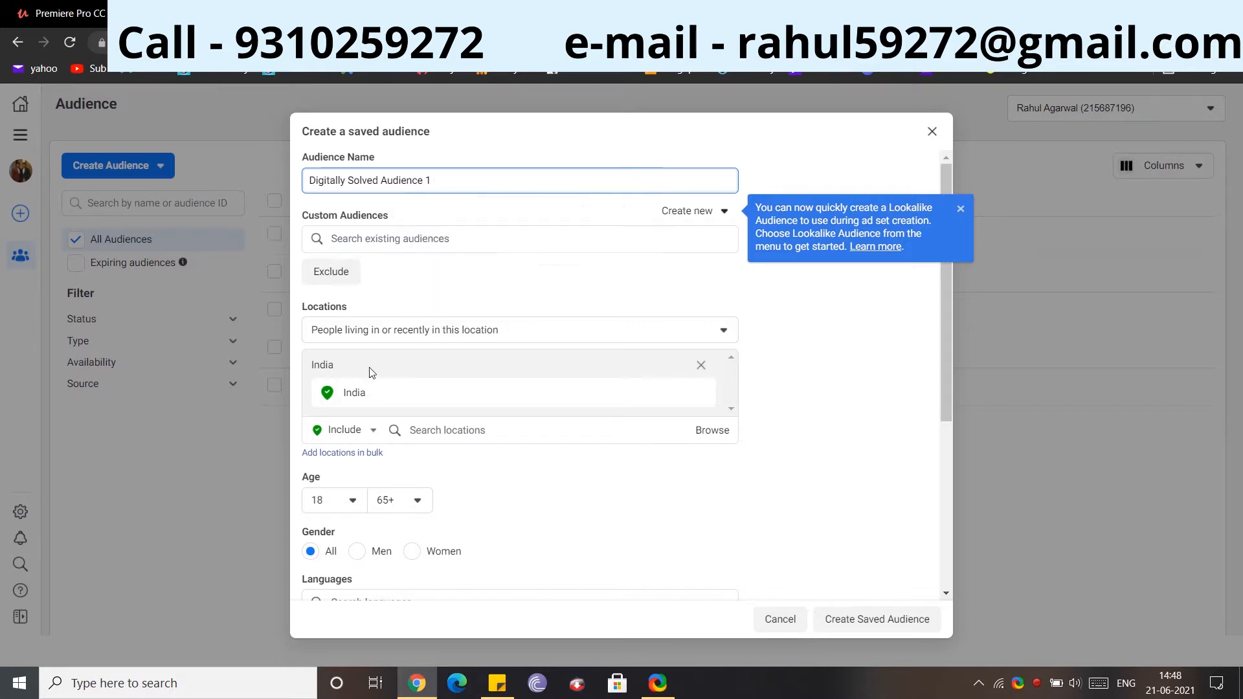
Set the location targeting to People living in this location and remove India from the targeted locations
{"action": "left_click", "coordinate": [459, 333]}
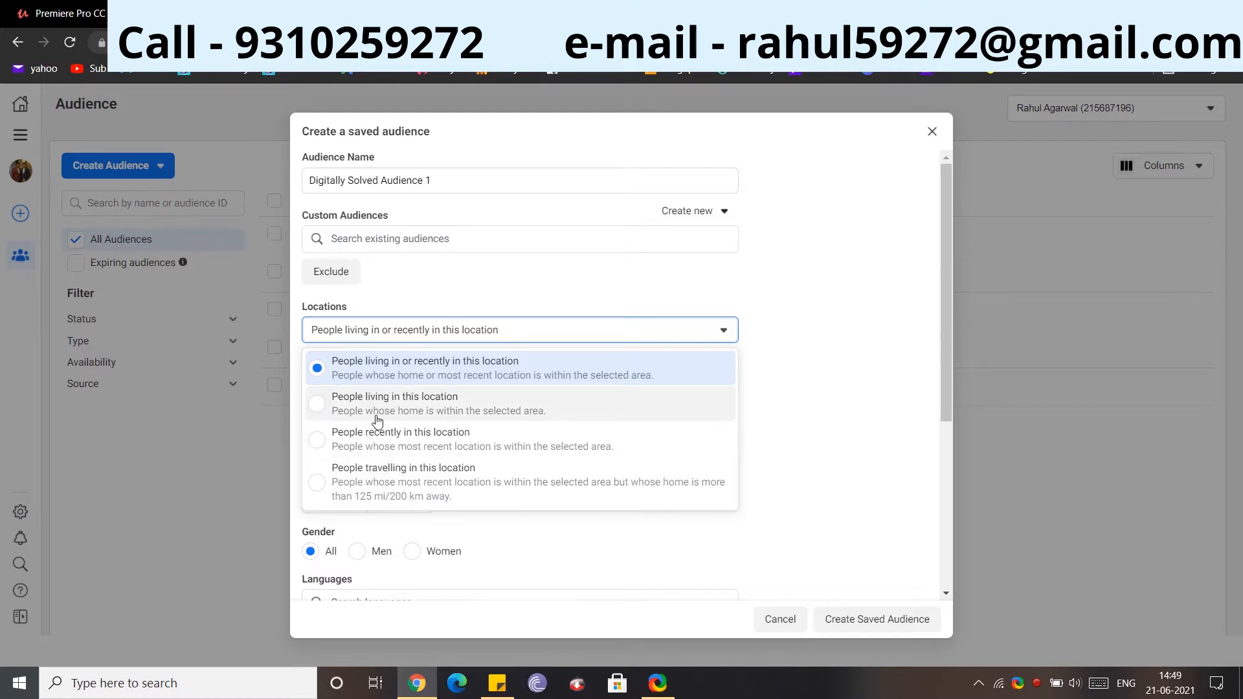
{"action": "left_click", "coordinate": [320, 408]}
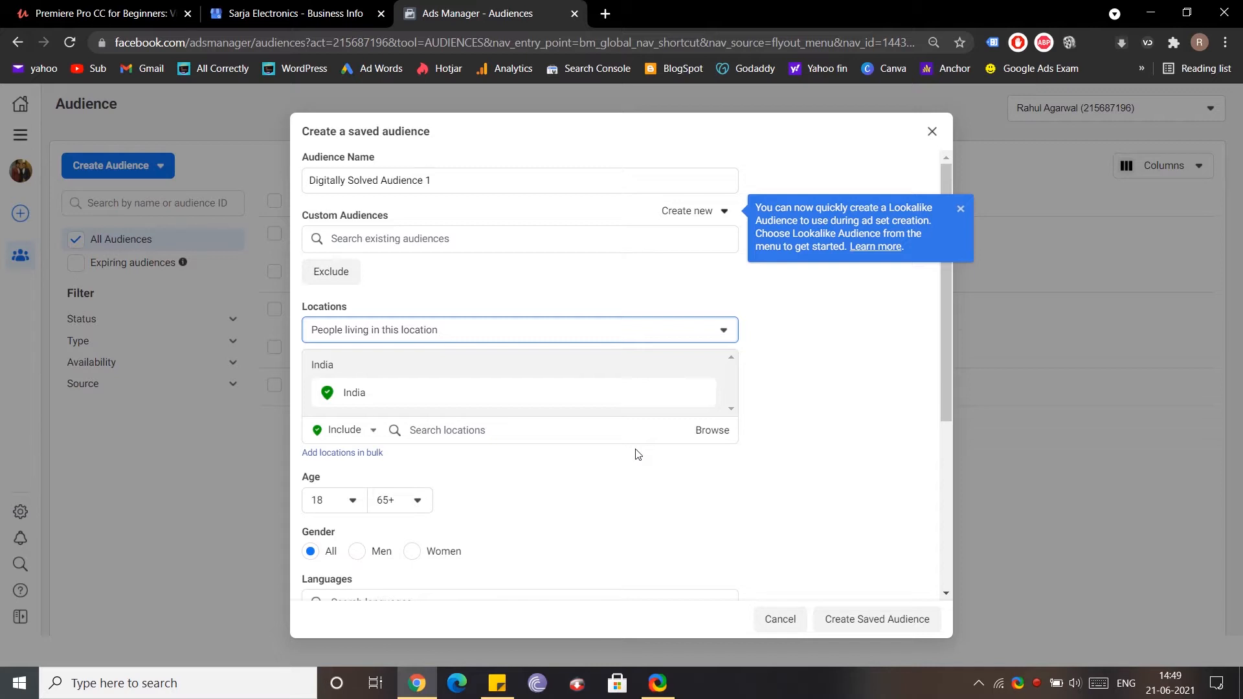
{"action": "mouse_move", "coordinate": [729, 393]}
{"action": "left_click", "coordinate": [680, 395]}
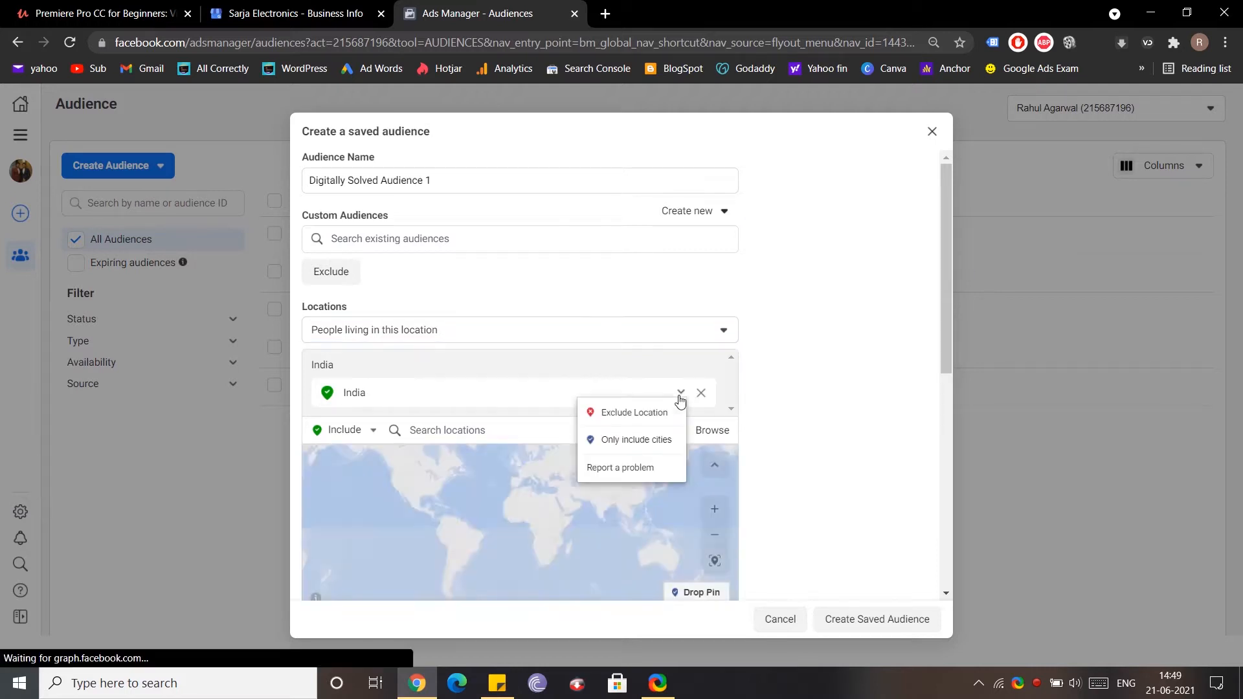
{"action": "scroll", "coordinate": [709, 348], "scroll_direction": "down", "scroll_amount": 2}
{"action": "left_click", "coordinate": [760, 336]}
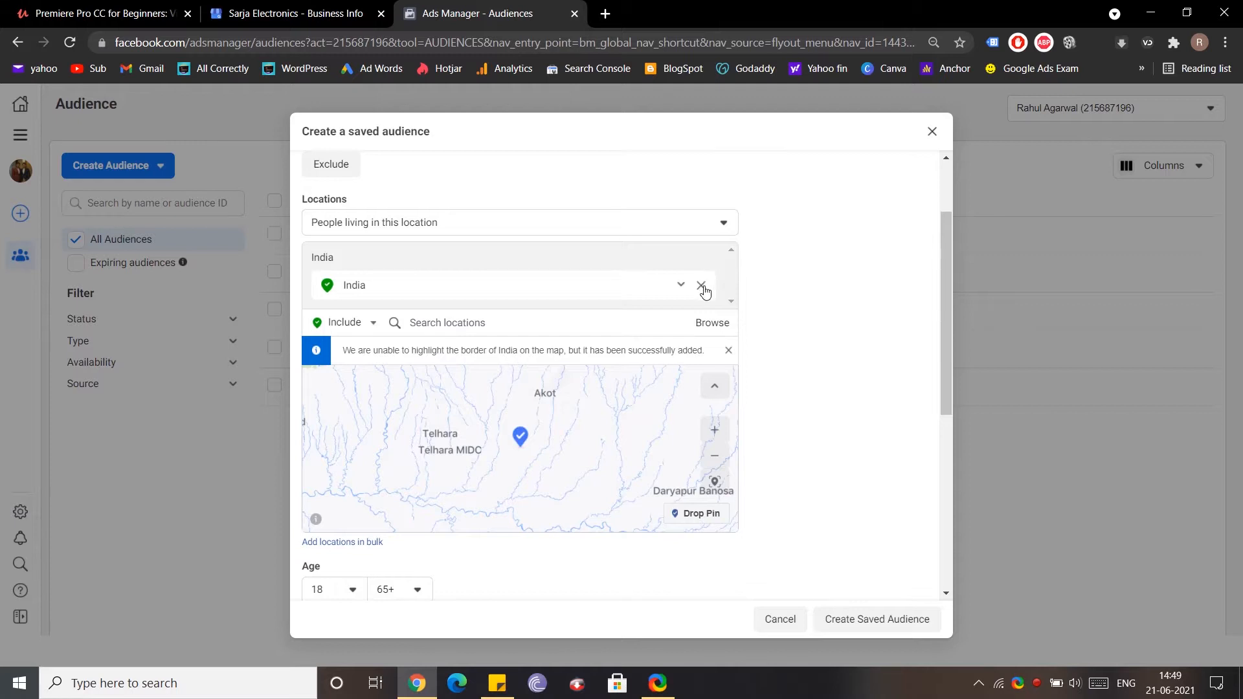
{"action": "left_click", "coordinate": [706, 285]}
Add Delhi as an included location for the audience
{"action": "left_click", "coordinate": [424, 225]}
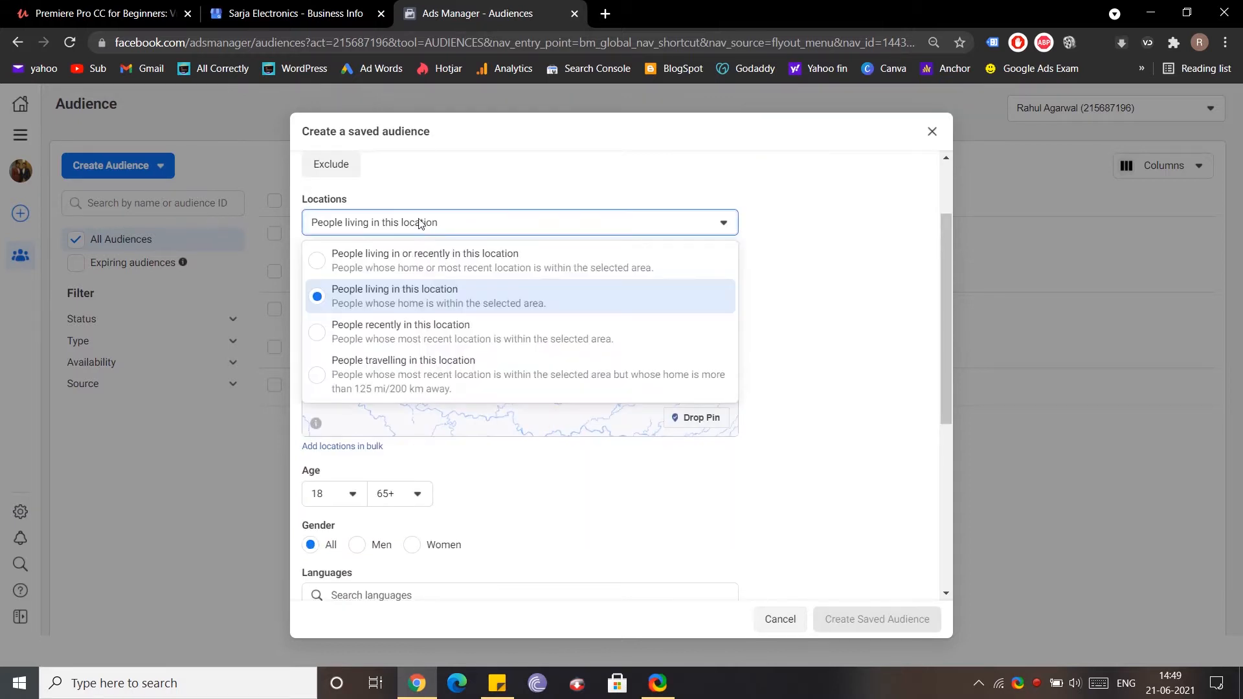
{"action": "left_click", "coordinate": [528, 262]}
{"action": "type", "text": "d"}
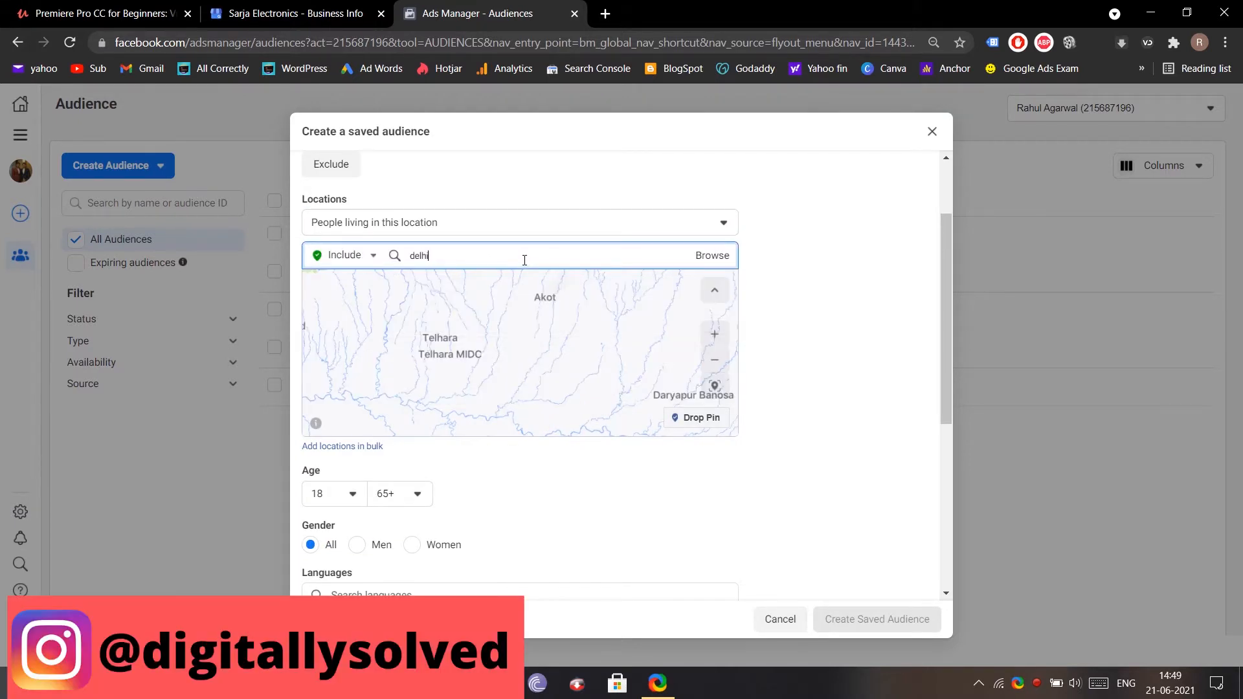
{"action": "type", "text": "elhi"}
{"action": "left_click", "coordinate": [414, 286]}
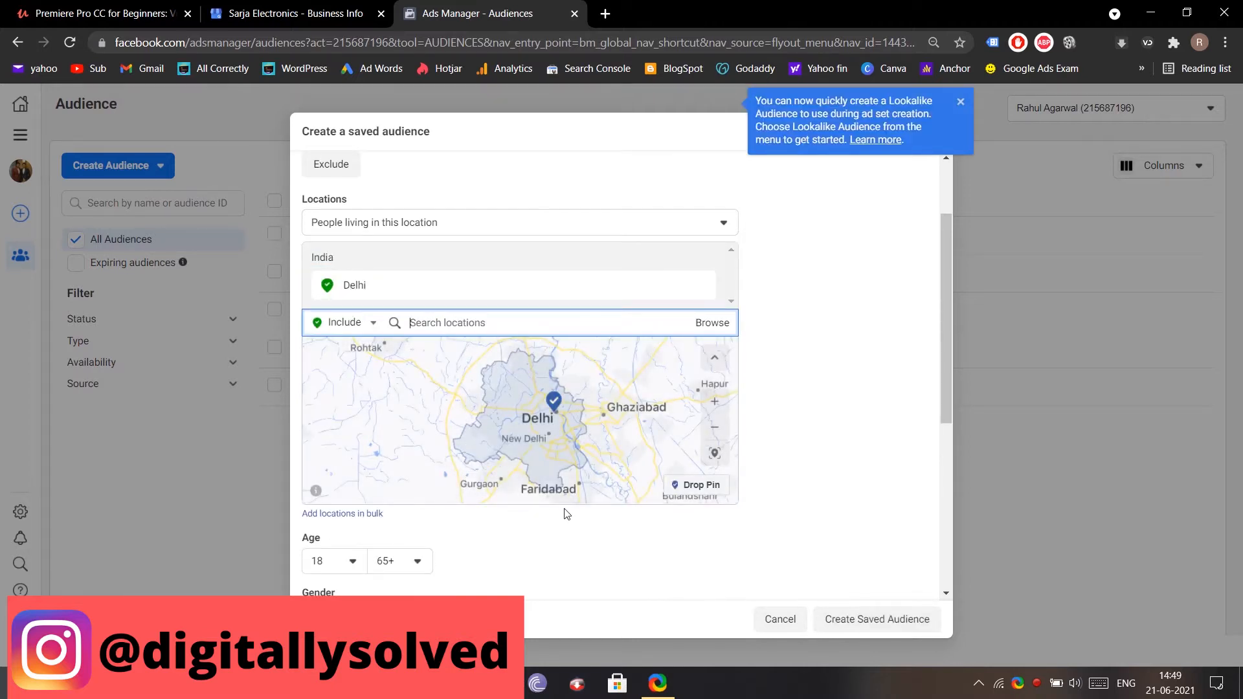
Include Gurugram, Haryana as a second location and restrict it to the current city only
{"action": "left_click", "coordinate": [456, 322]}
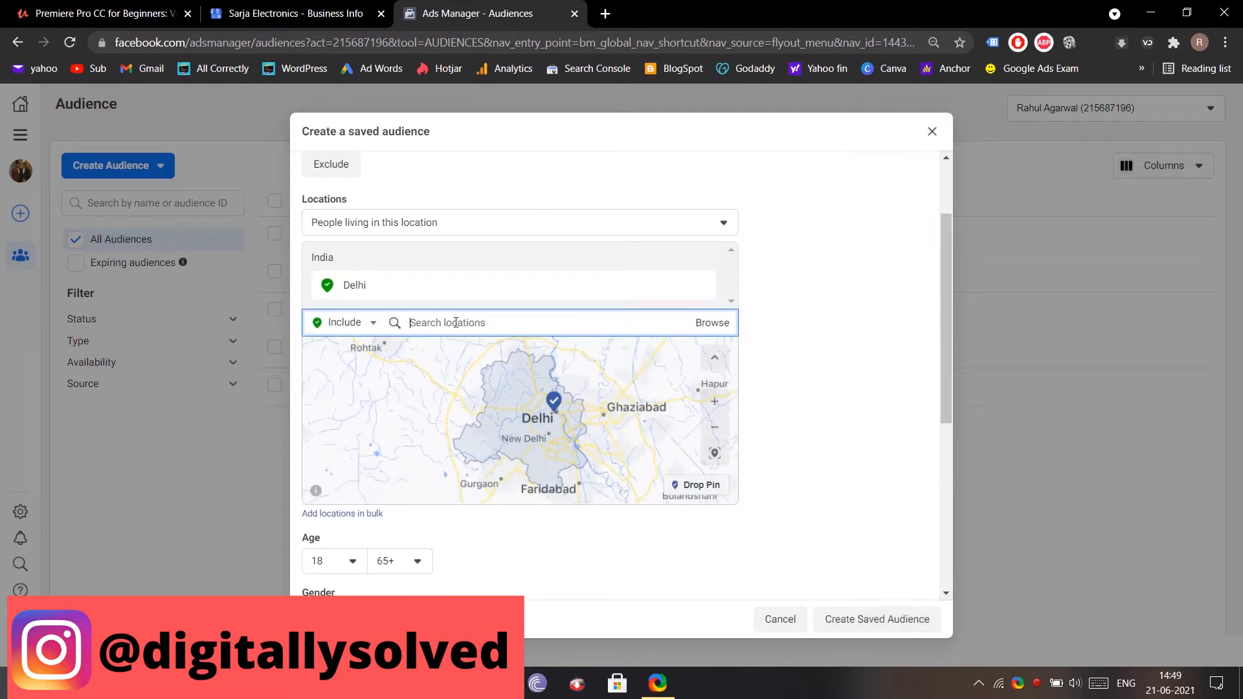
{"action": "type", "text": "gurga"}
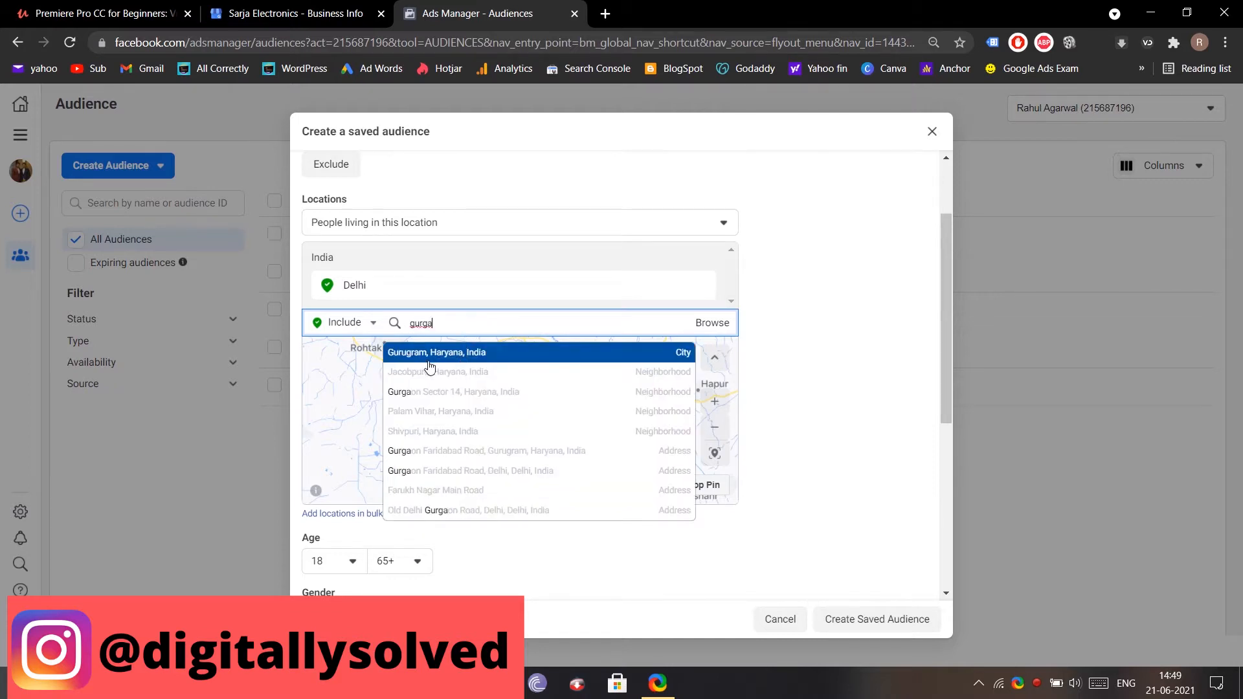
{"action": "left_click", "coordinate": [449, 353]}
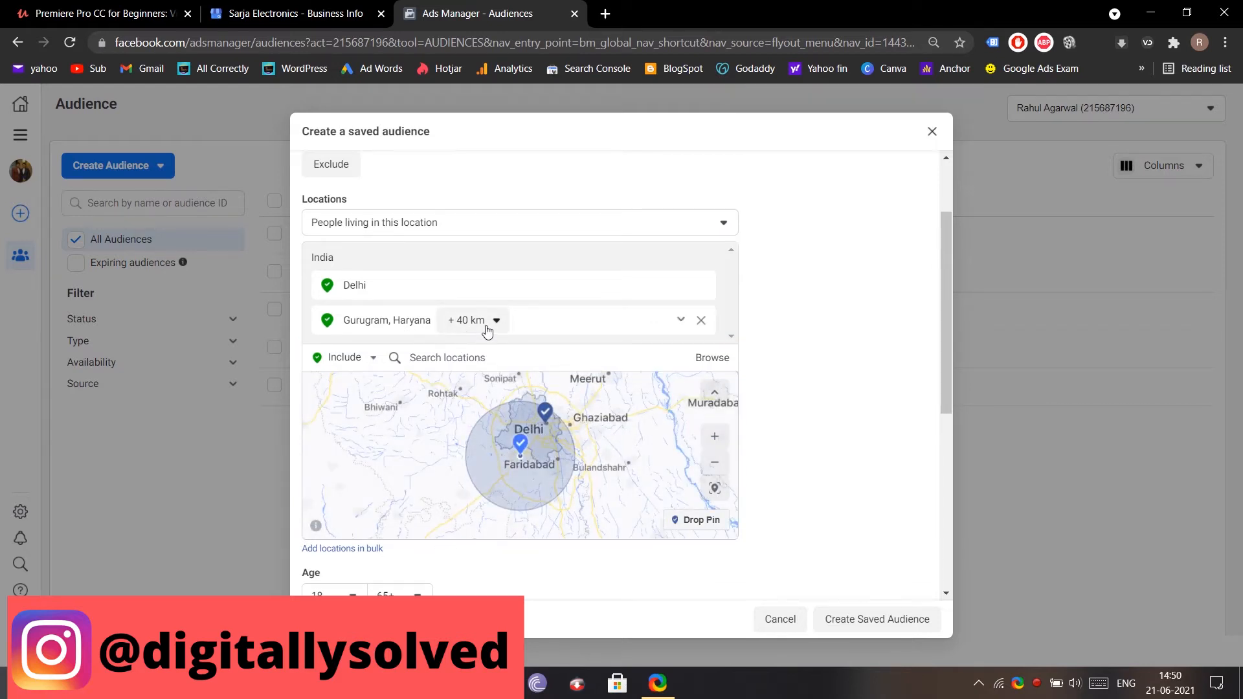
{"action": "left_click", "coordinate": [482, 328]}
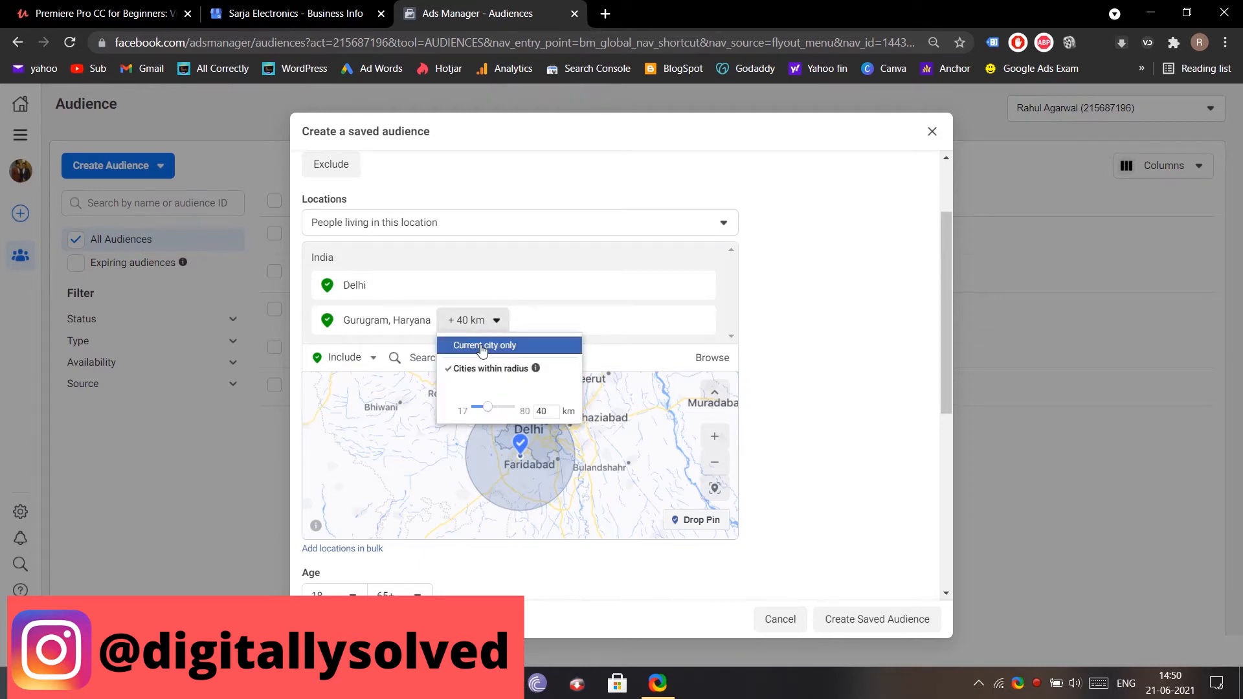
{"action": "left_click", "coordinate": [482, 347]}
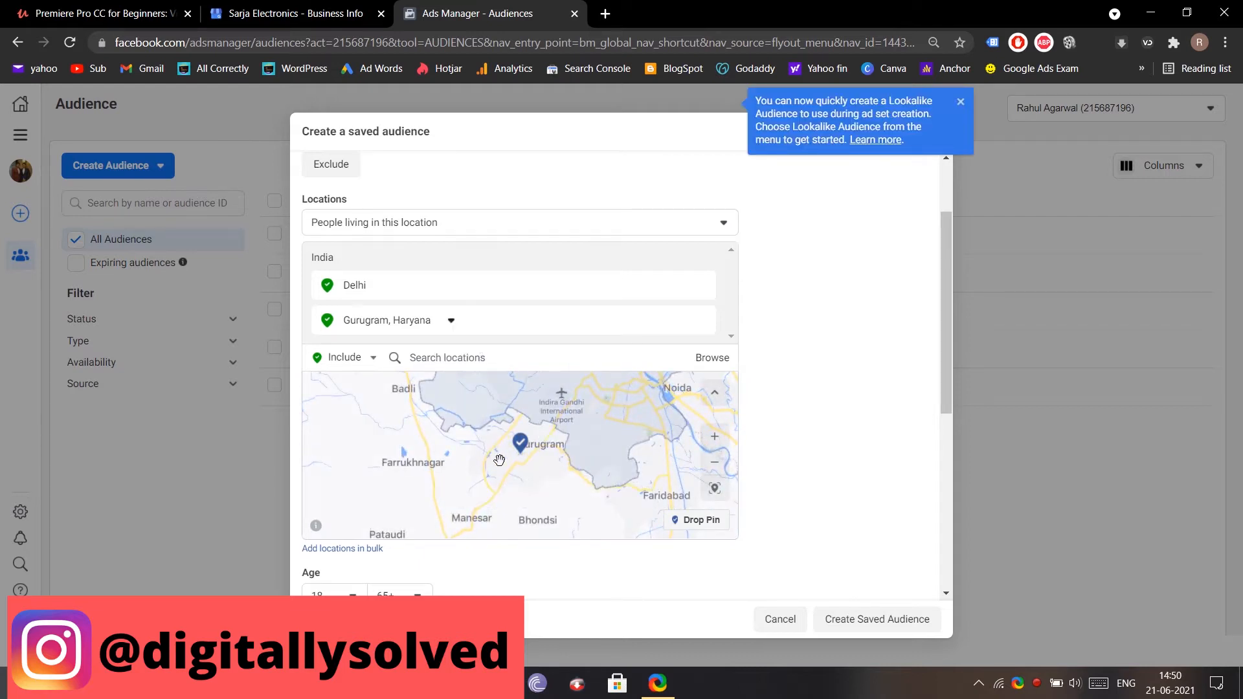
Try targeting cities within a 23 km radius of Gurugram, and return it to the current city only
{"action": "left_click", "coordinate": [451, 319]}
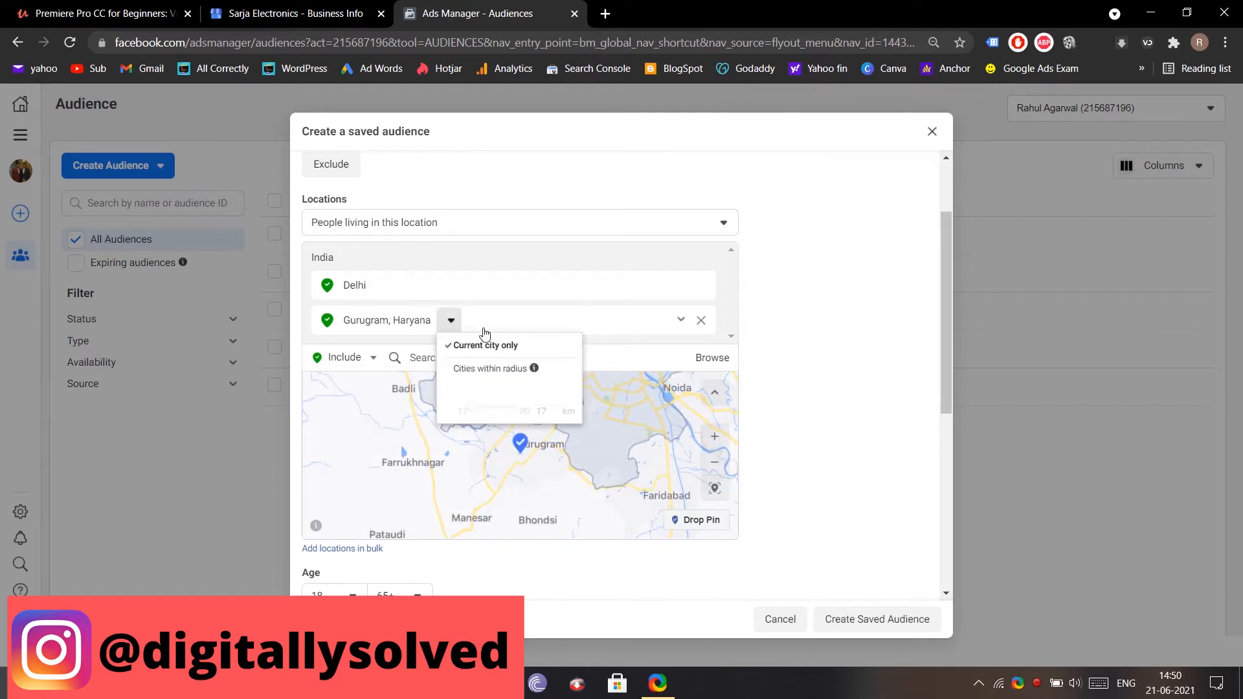
{"action": "left_click", "coordinate": [485, 368]}
{"action": "left_click", "coordinate": [492, 320]}
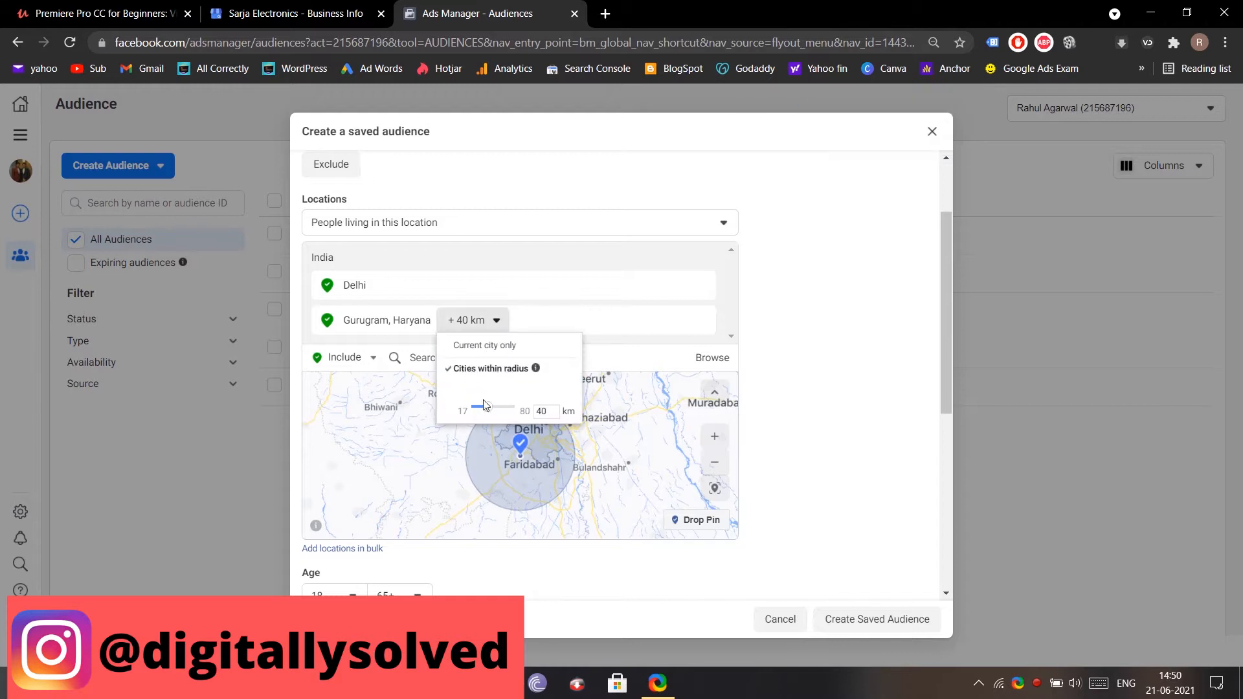
{"action": "left_click_drag", "start_coordinate": [484, 405], "coordinate": [476, 406]}
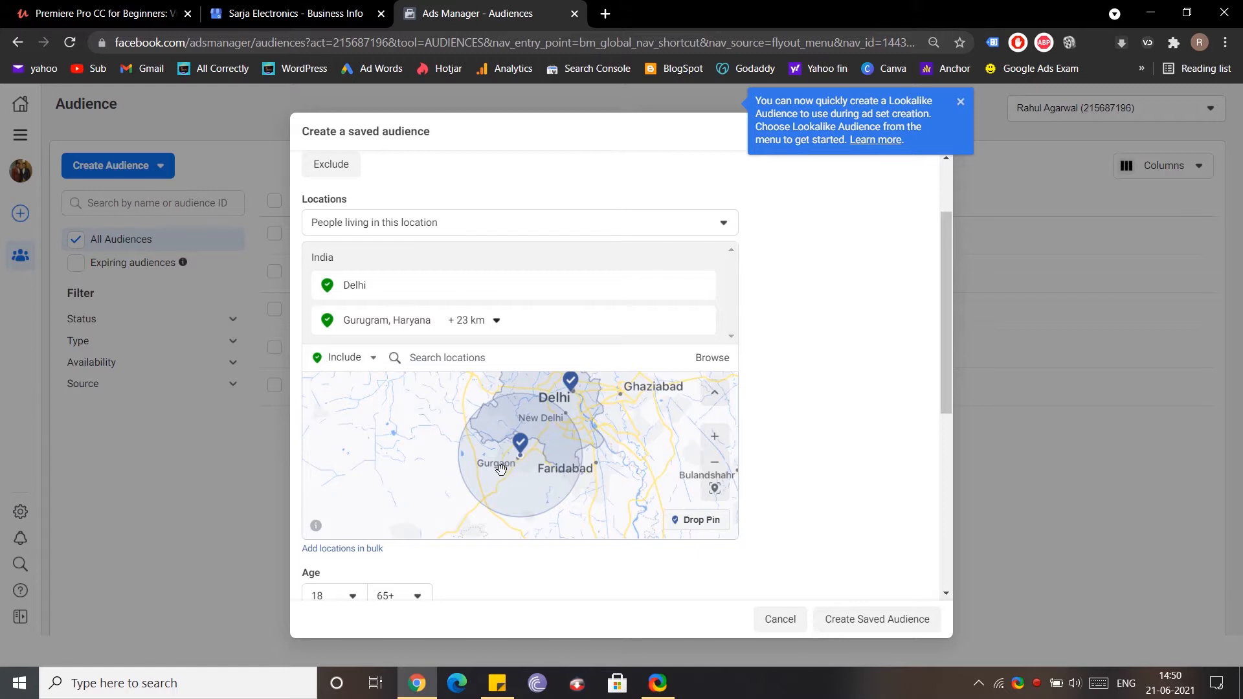
{"action": "left_click", "coordinate": [479, 320]}
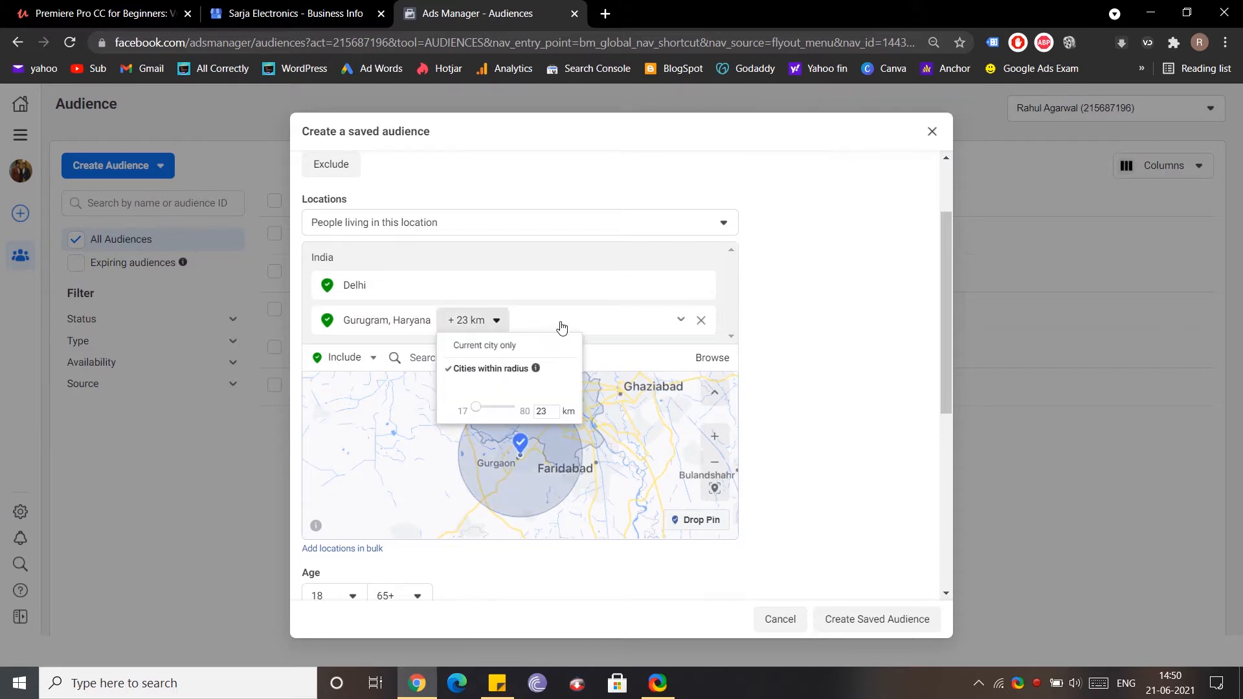
{"action": "left_click", "coordinate": [487, 348]}
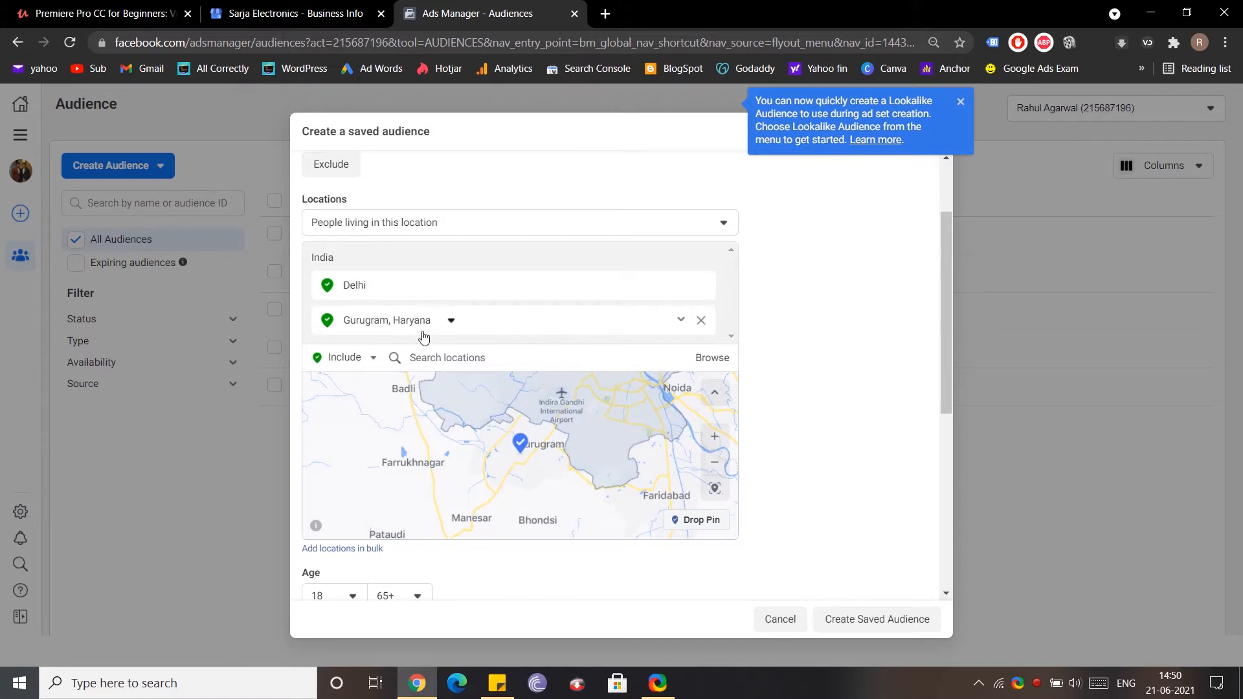
Exclude Sector 82, Gurgaon from the audience's locations
{"action": "left_click", "coordinate": [373, 360]}
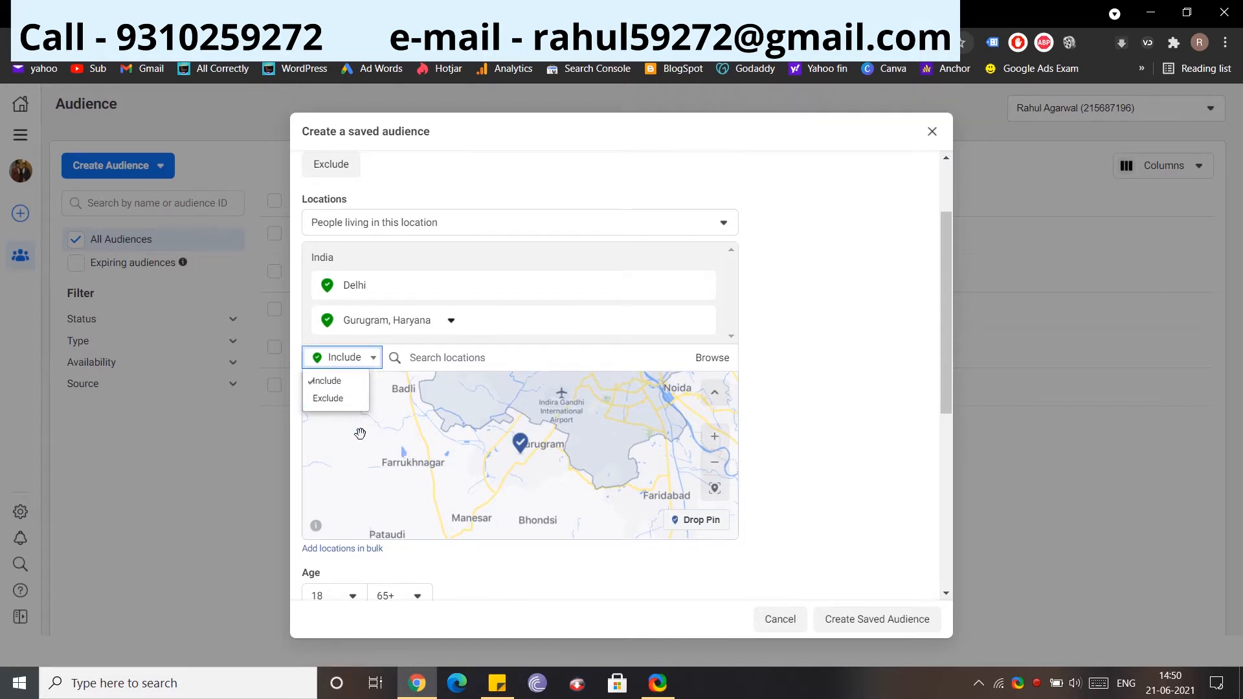
{"action": "left_click", "coordinate": [327, 399]}
{"action": "left_click", "coordinate": [511, 361]}
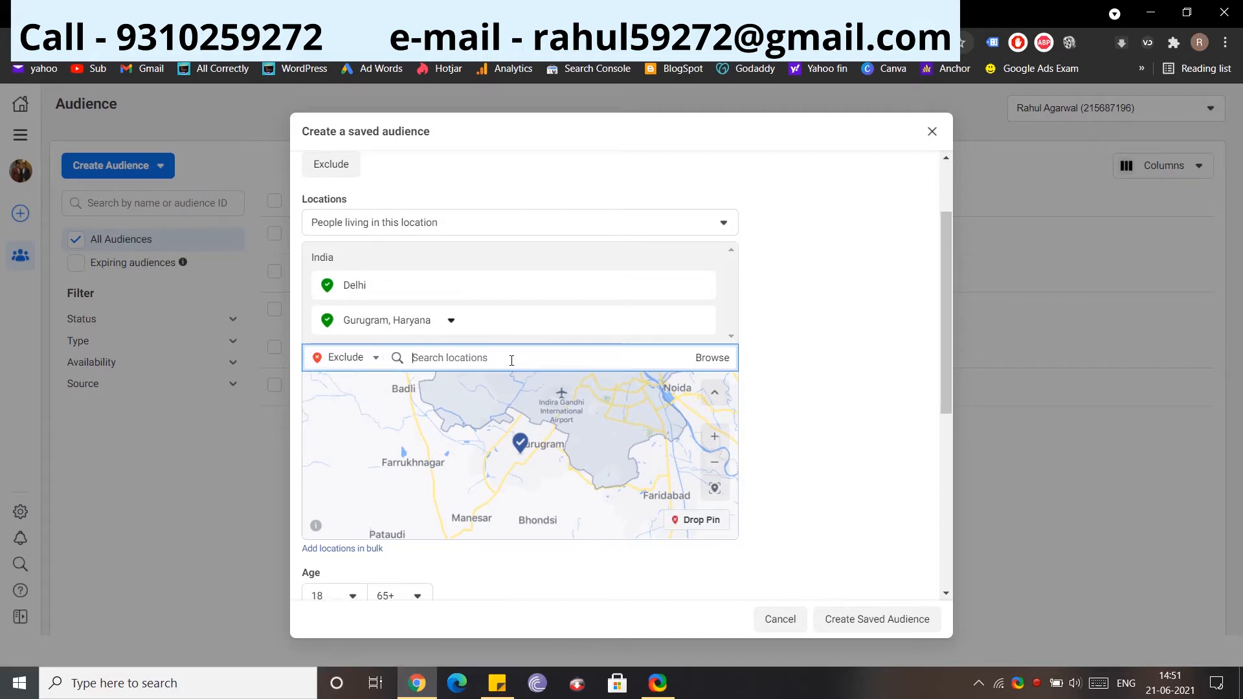
{"action": "type", "text": "sector"}
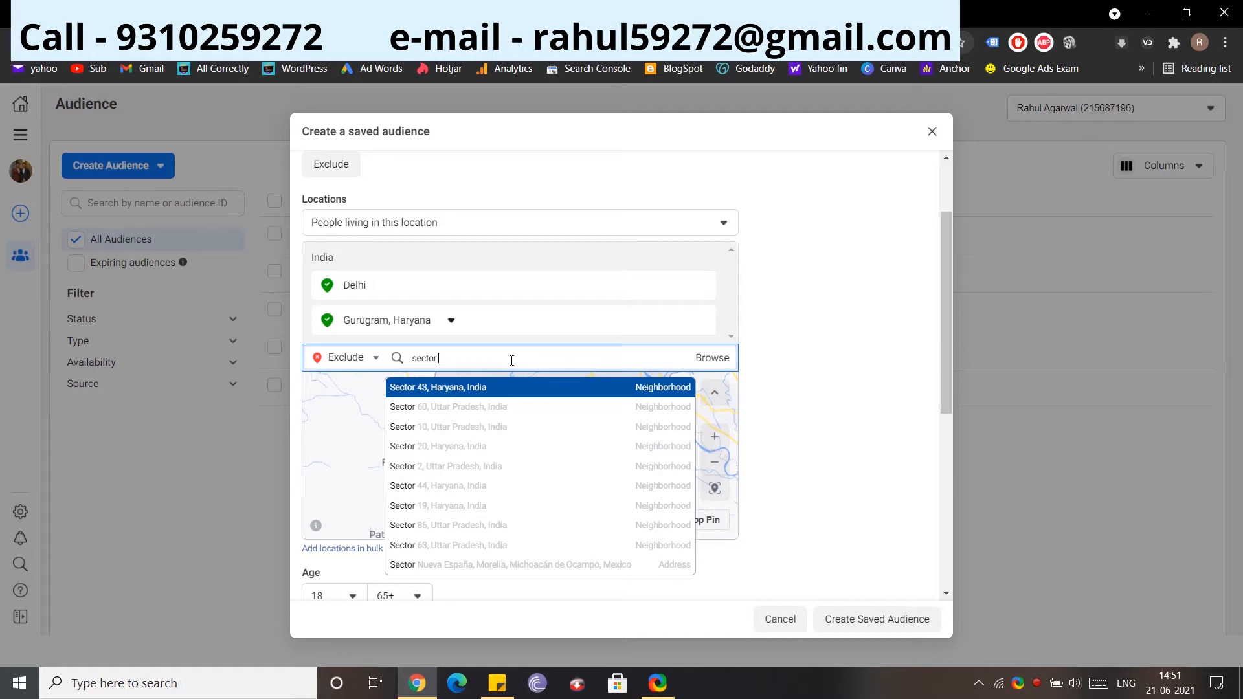
{"action": "type", "text": " 98"}
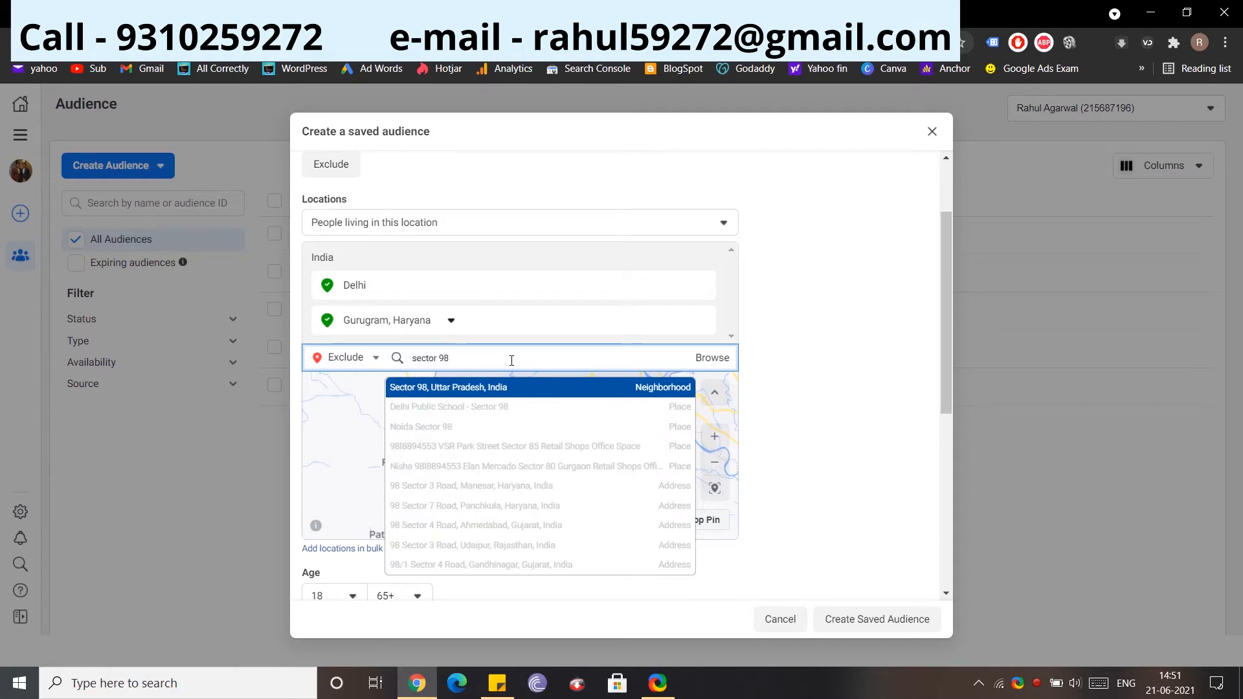
{"action": "key", "text": "BackSpace"}
{"action": "key", "text": "BackSpace"}
{"action": "type", "text": "82"}
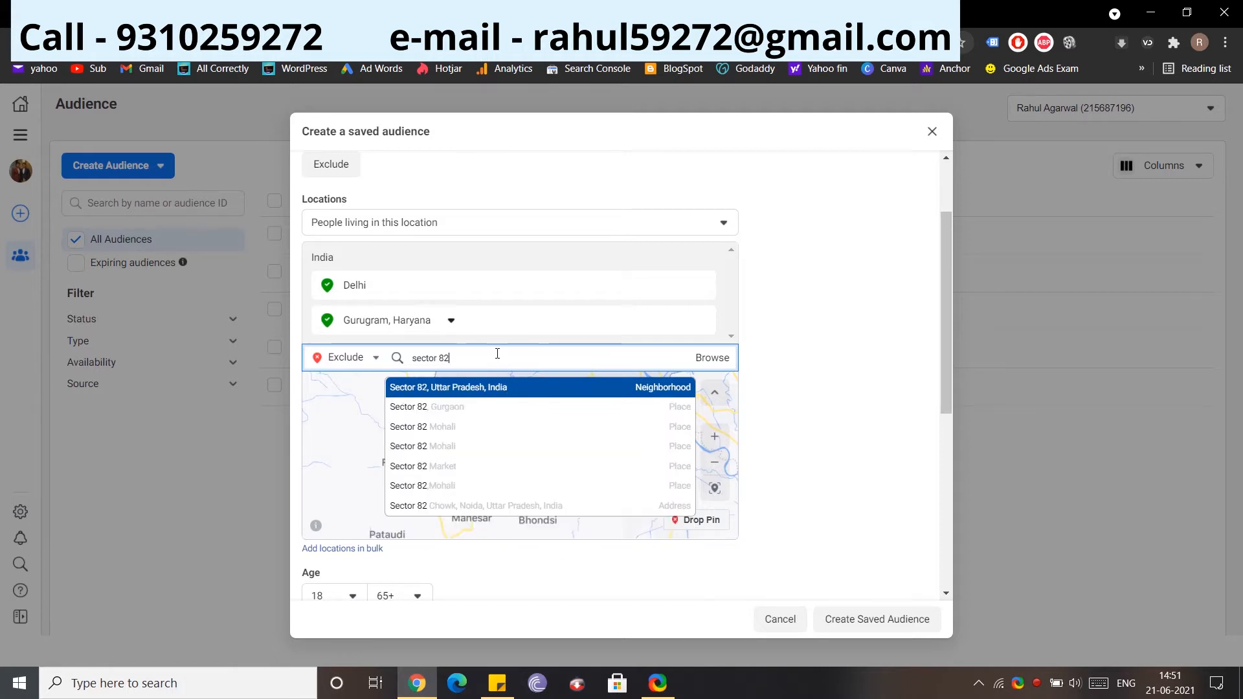
{"action": "left_click", "coordinate": [441, 407]}
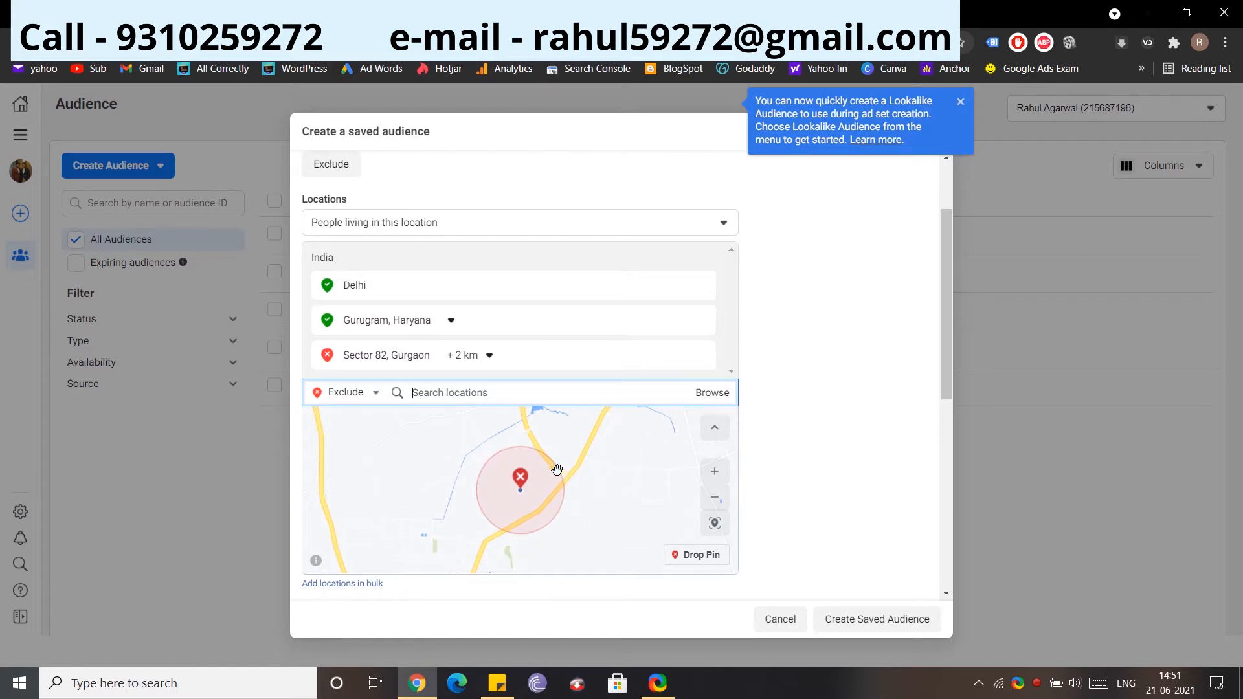
Examine the exclusion radius of Sector 82, Gurgaon and its position relative to the included areas on the map
{"action": "left_click", "coordinate": [475, 355]}
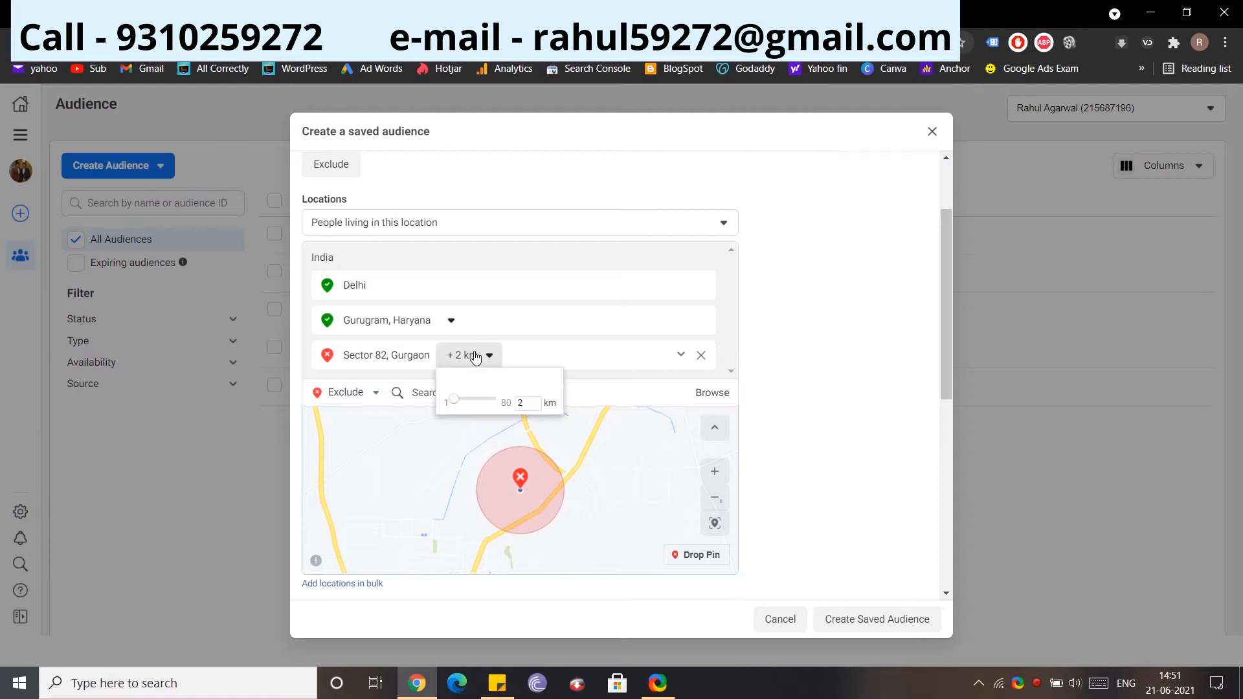
{"action": "left_click", "coordinate": [806, 415]}
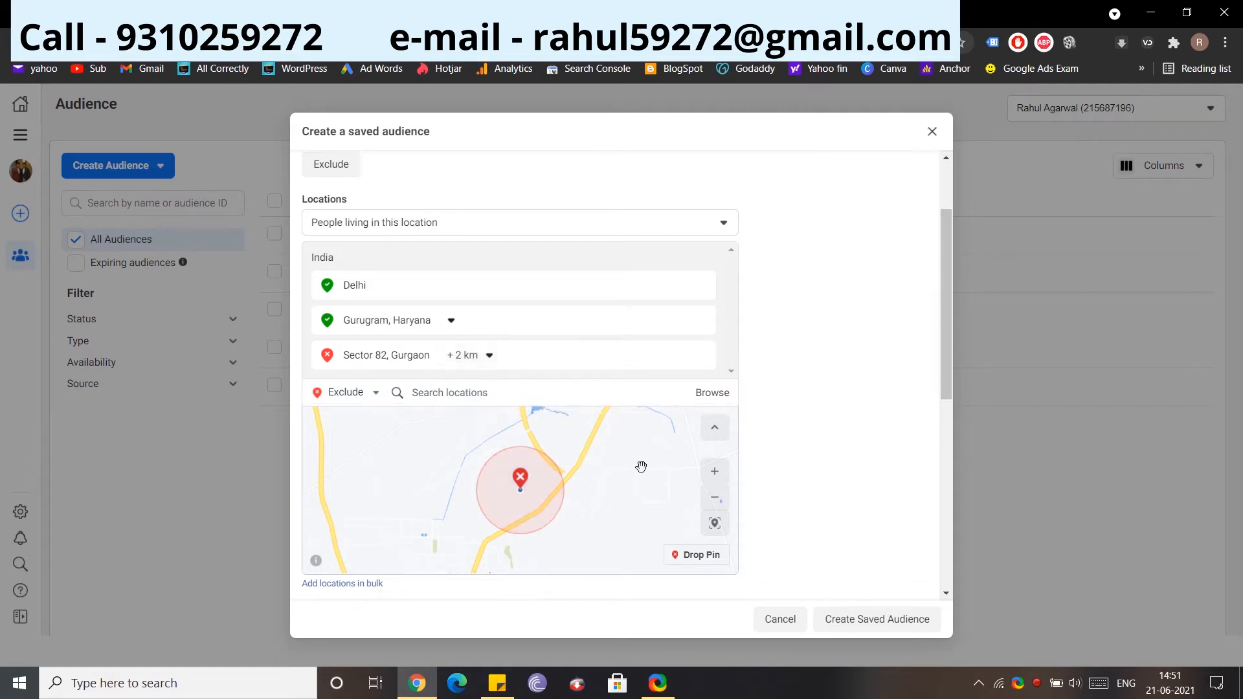
{"action": "left_click", "coordinate": [714, 499]}
{"action": "left_click", "coordinate": [715, 504]}
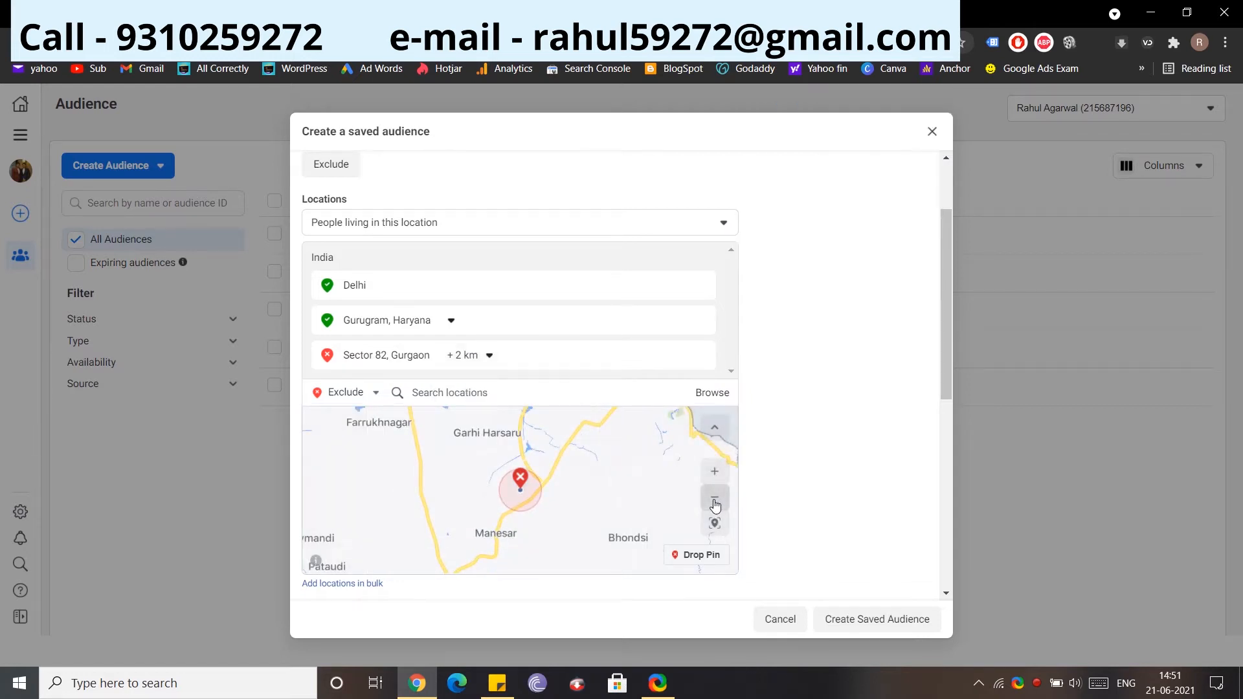
{"action": "left_click", "coordinate": [715, 504]}
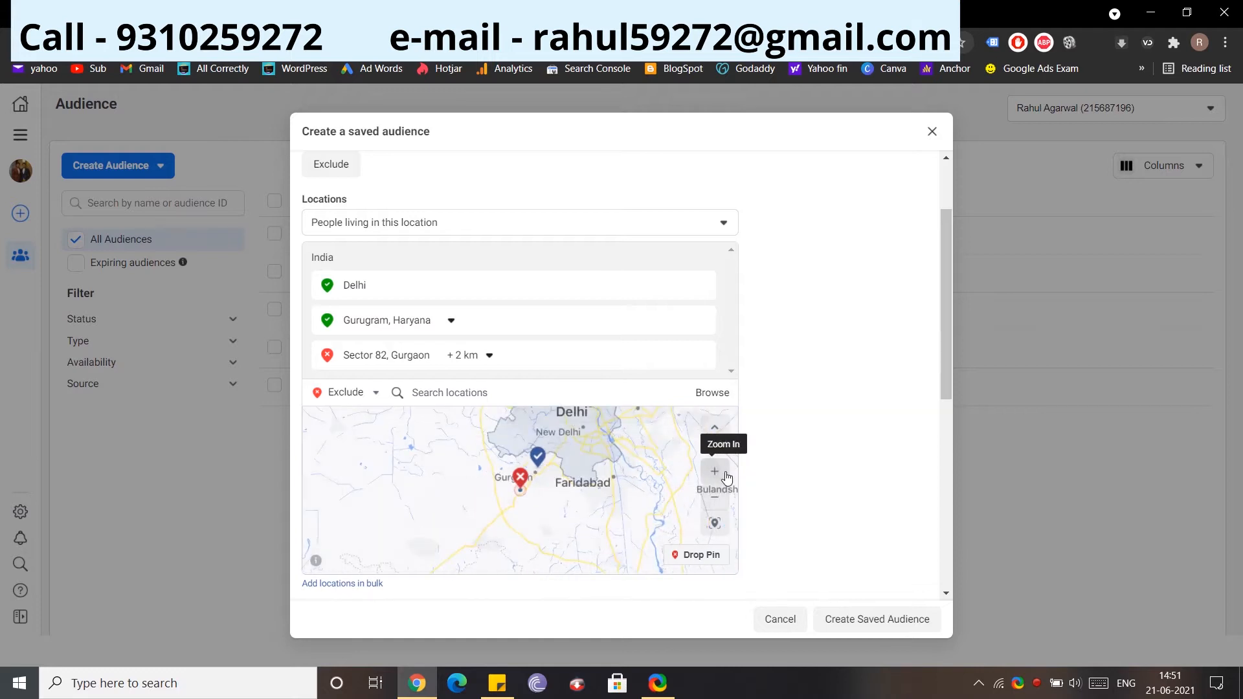
{"action": "left_click", "coordinate": [711, 474]}
{"action": "left_click", "coordinate": [711, 476]}
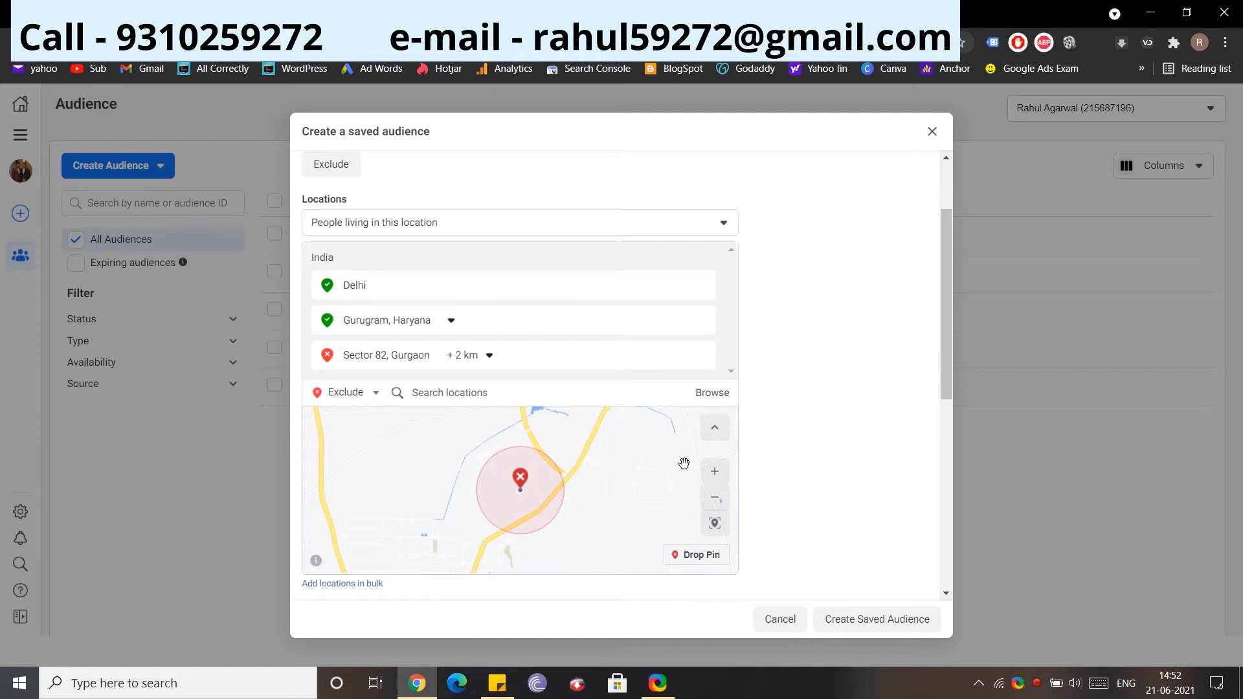
{"action": "left_click", "coordinate": [714, 497]}
{"action": "left_click", "coordinate": [714, 497]}
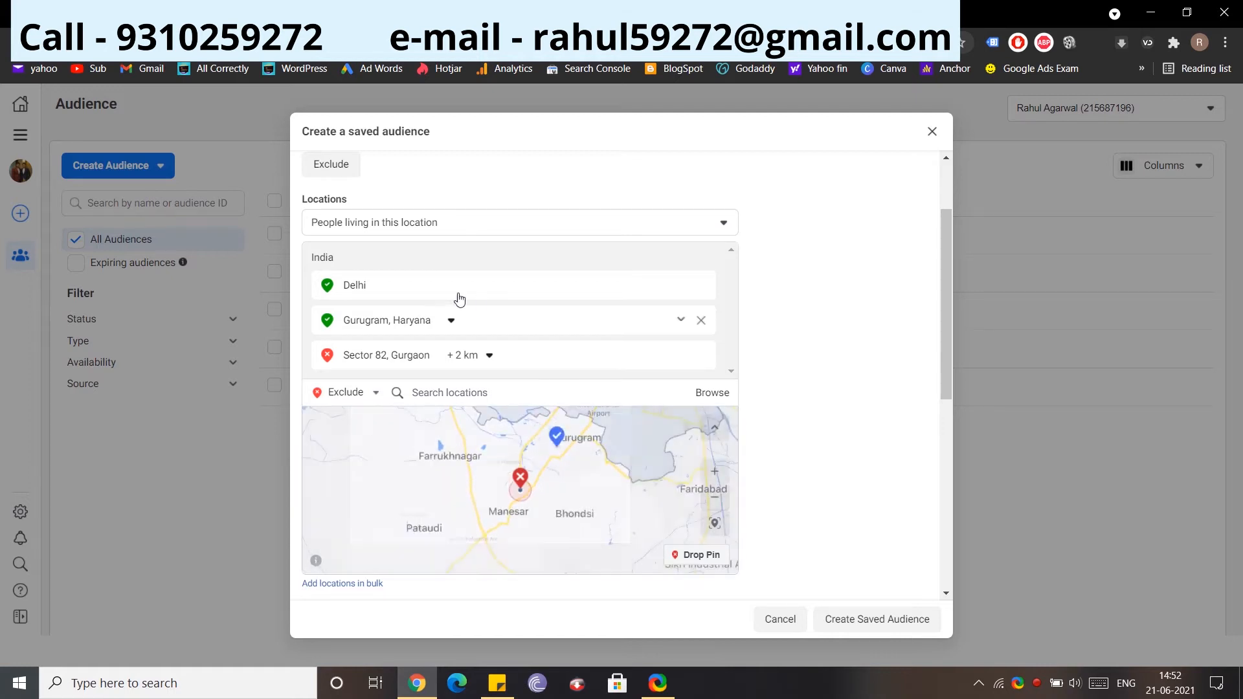
Set the audience's age range to a minimum of 15 and a maximum of 40
{"action": "scroll", "coordinate": [622, 512], "scroll_direction": "down", "scroll_amount": 1}
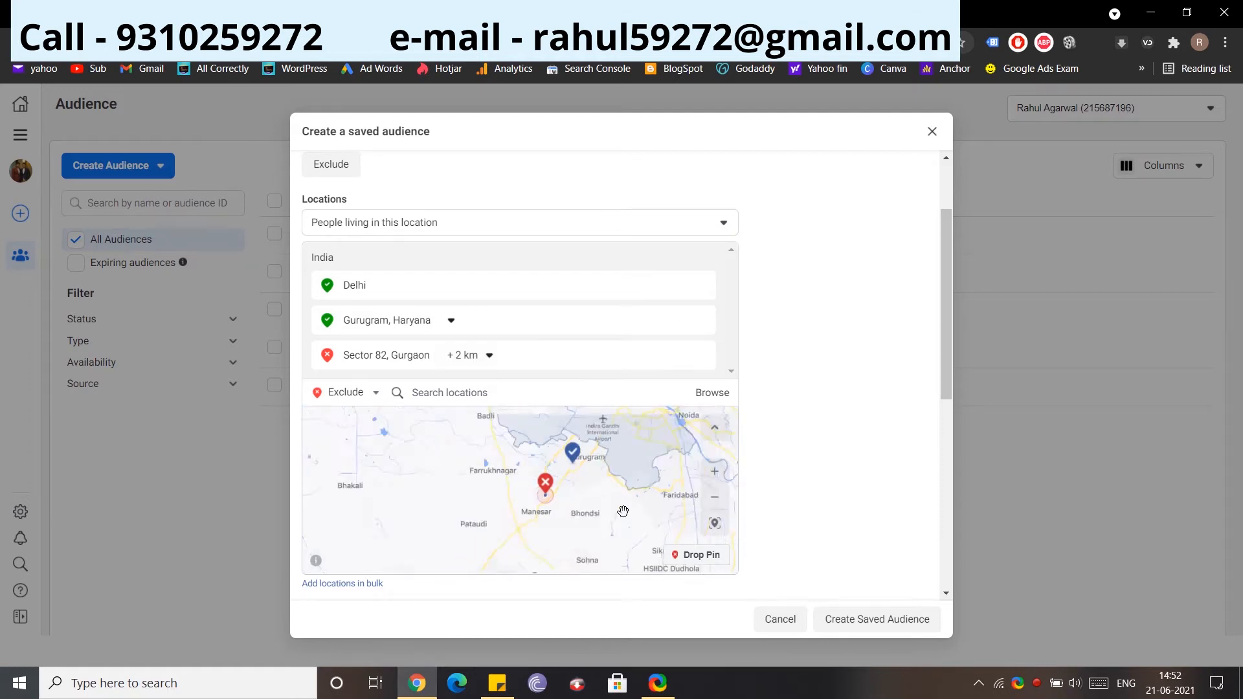
{"action": "scroll", "coordinate": [623, 512], "scroll_direction": "down", "scroll_amount": 2}
{"action": "scroll", "coordinate": [804, 434], "scroll_direction": "down", "scroll_amount": 3}
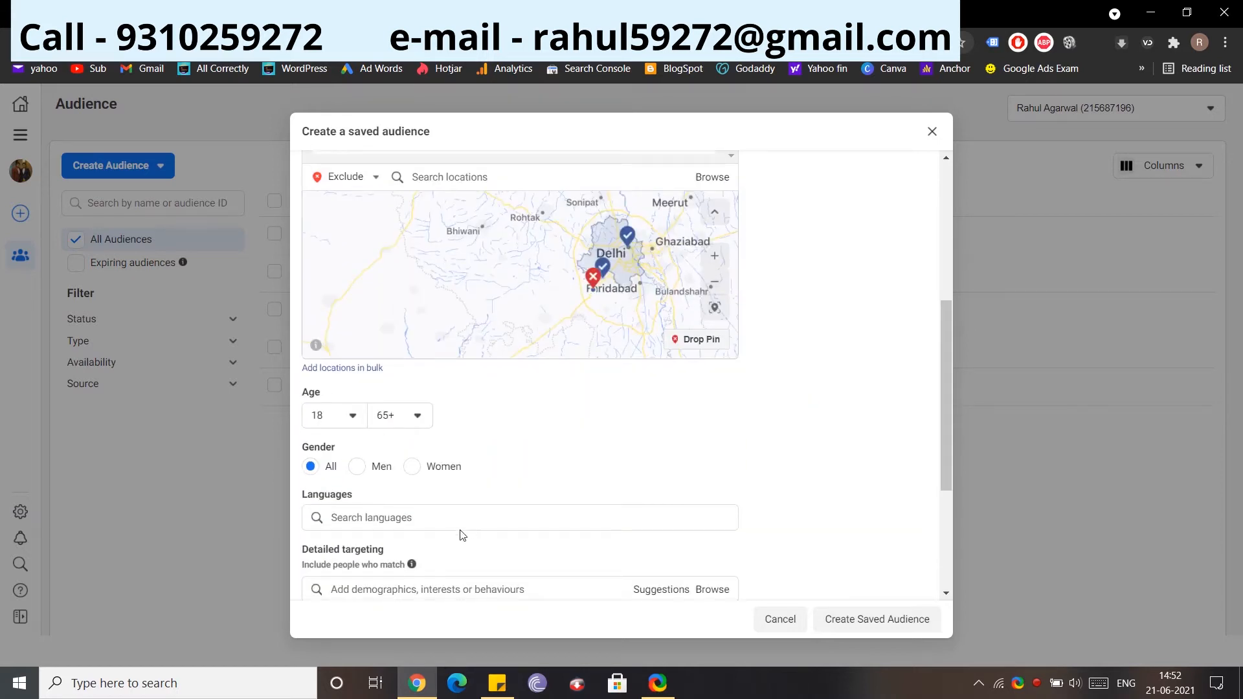
{"action": "scroll", "coordinate": [460, 483], "scroll_direction": "down", "scroll_amount": 2}
{"action": "left_click", "coordinate": [353, 311]}
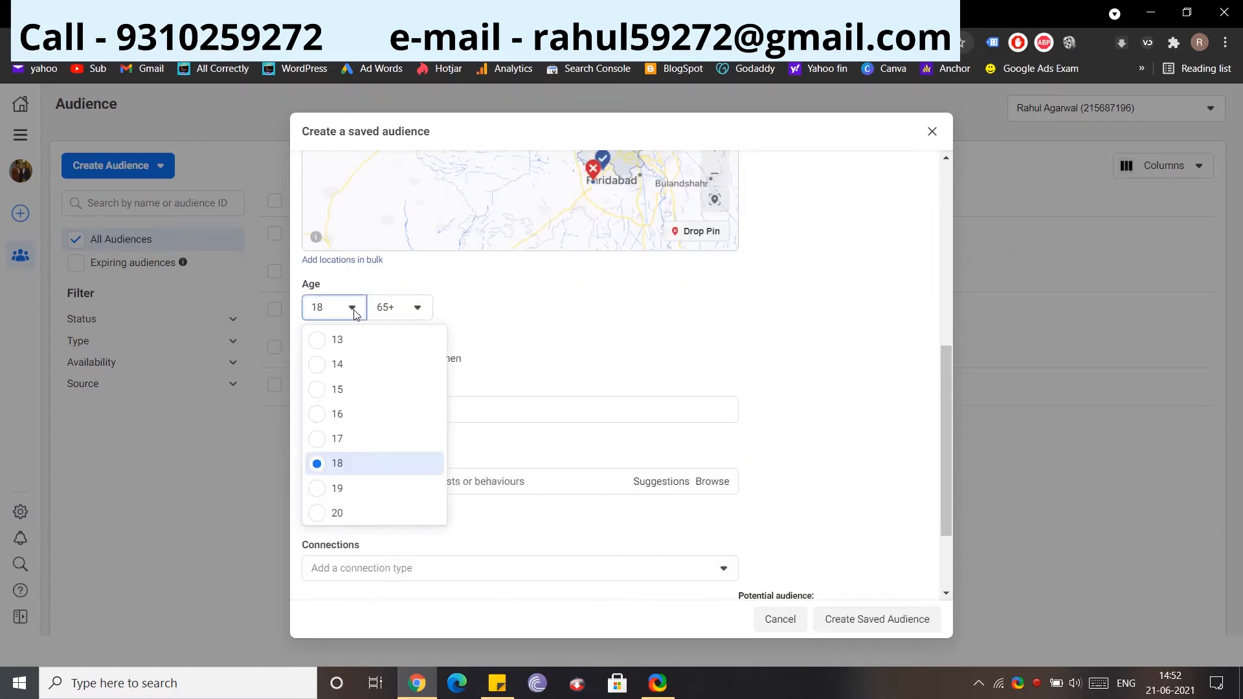
{"action": "left_click", "coordinate": [353, 310]}
{"action": "left_click", "coordinate": [352, 308]}
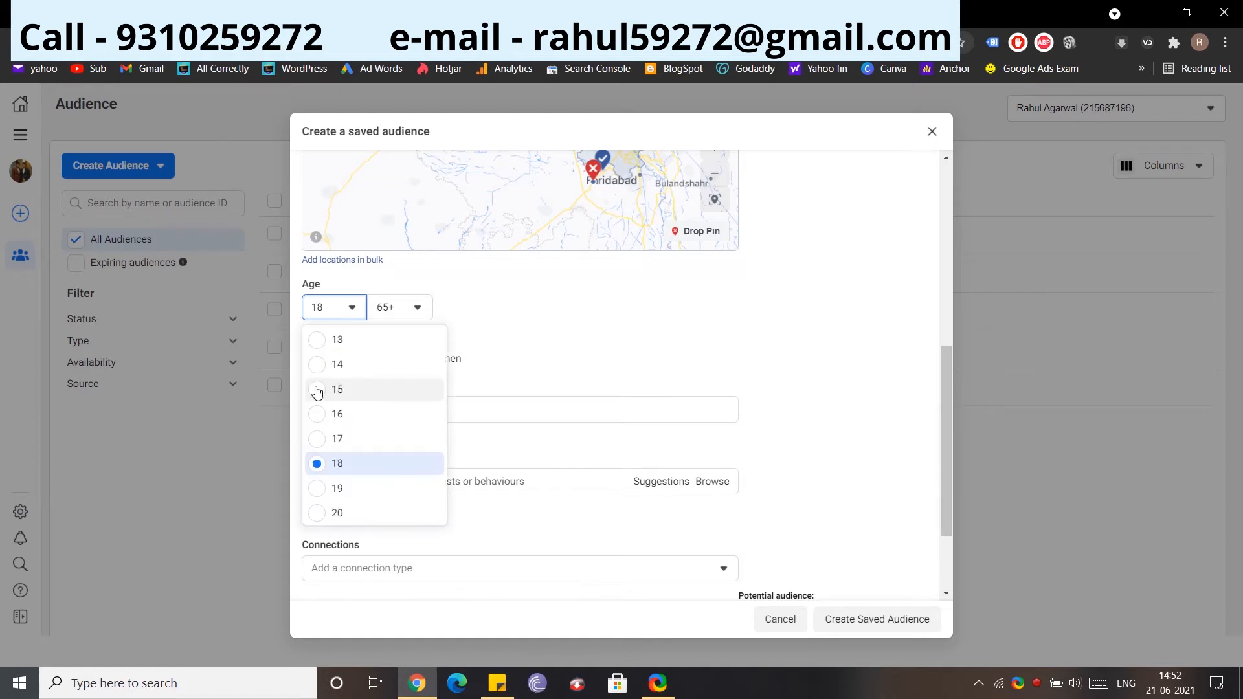
{"action": "left_click", "coordinate": [321, 390]}
{"action": "left_click", "coordinate": [419, 305]}
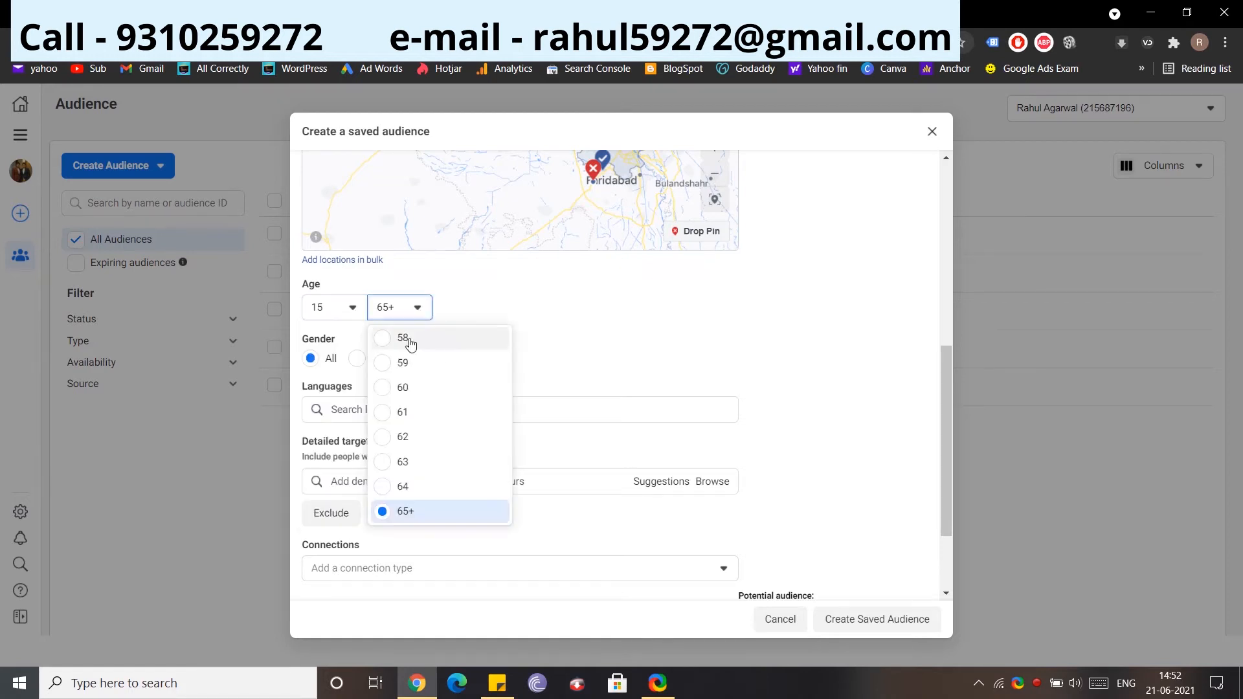
{"action": "scroll", "coordinate": [427, 435], "scroll_direction": "up", "scroll_amount": 6}
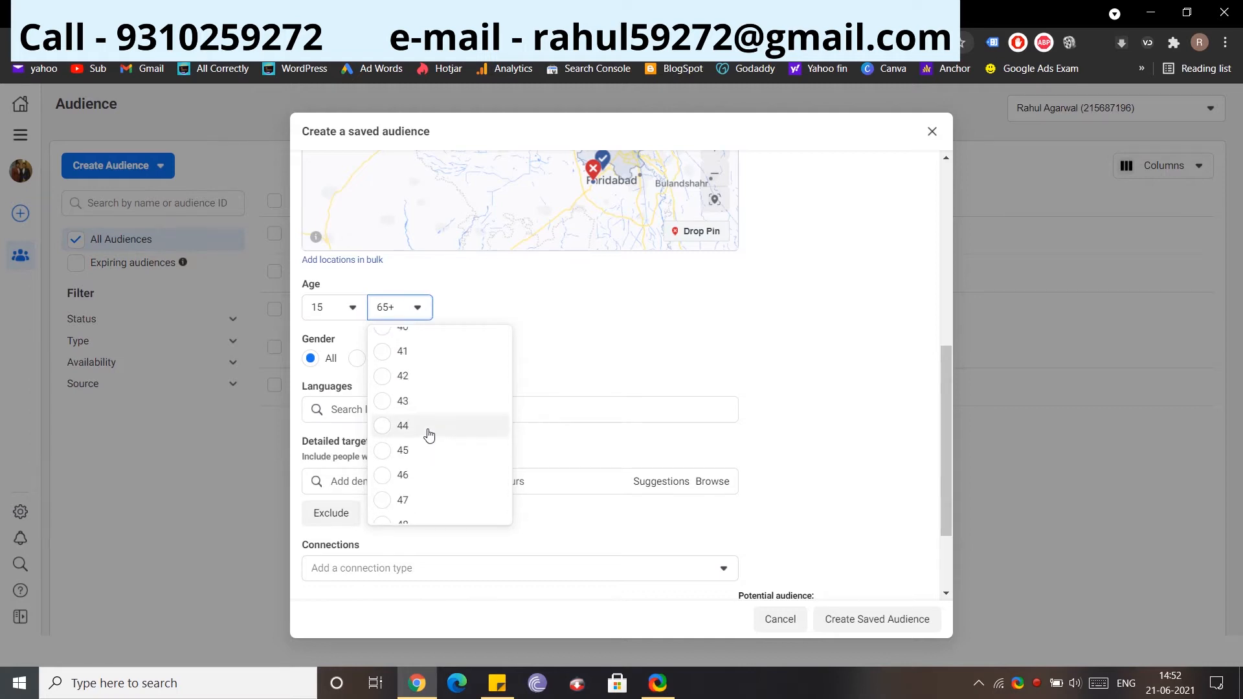
{"action": "scroll", "coordinate": [427, 435], "scroll_direction": "up", "scroll_amount": 2}
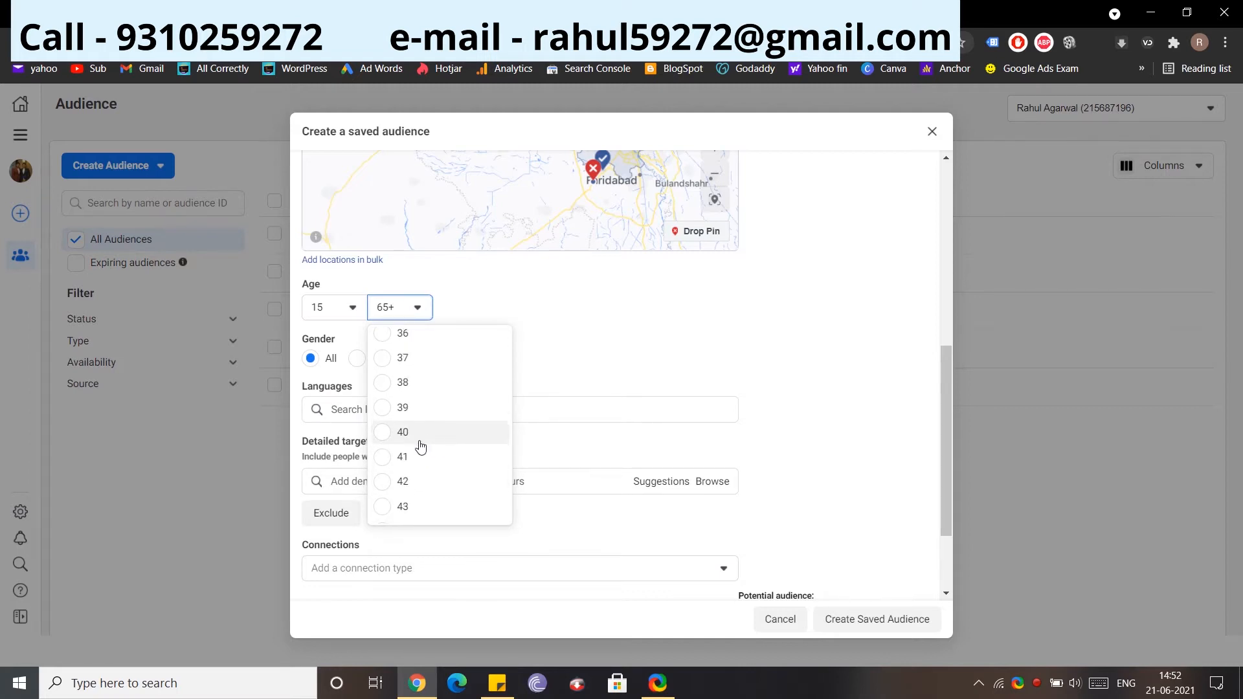
{"action": "left_click", "coordinate": [415, 433]}
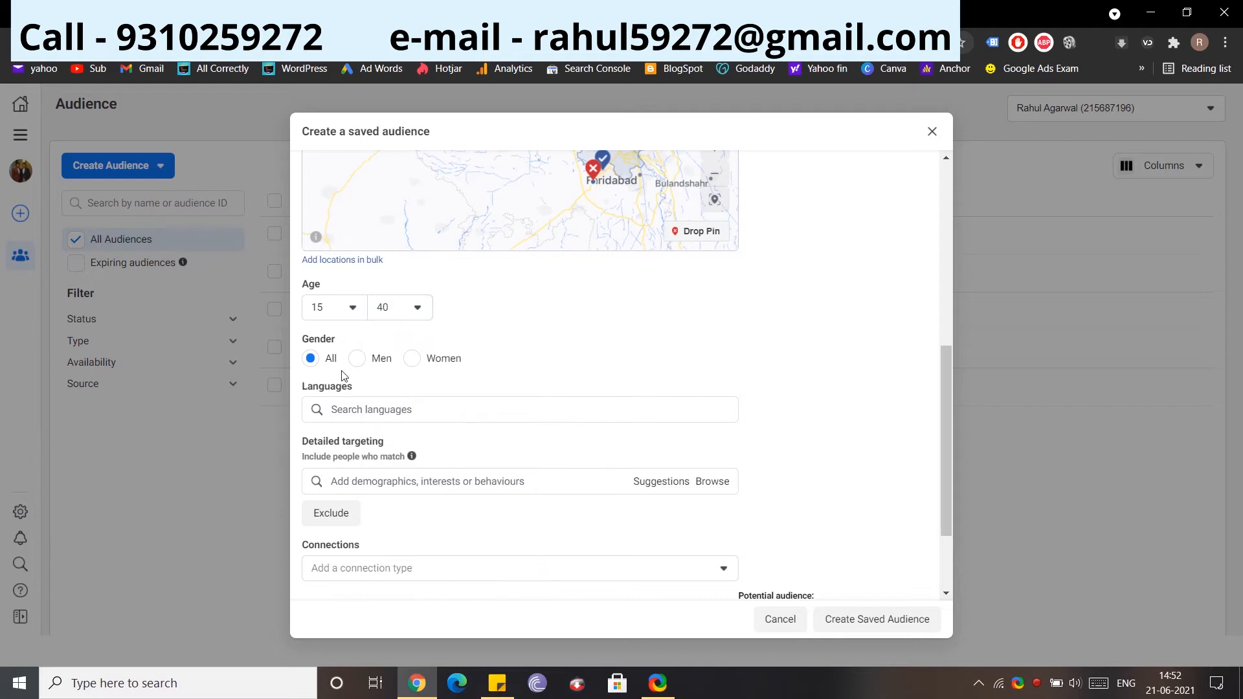
Add Hindi and English (All) as the audience's languages
{"action": "scroll", "coordinate": [391, 314], "scroll_direction": "down", "scroll_amount": 2}
{"action": "left_click", "coordinate": [394, 299]}
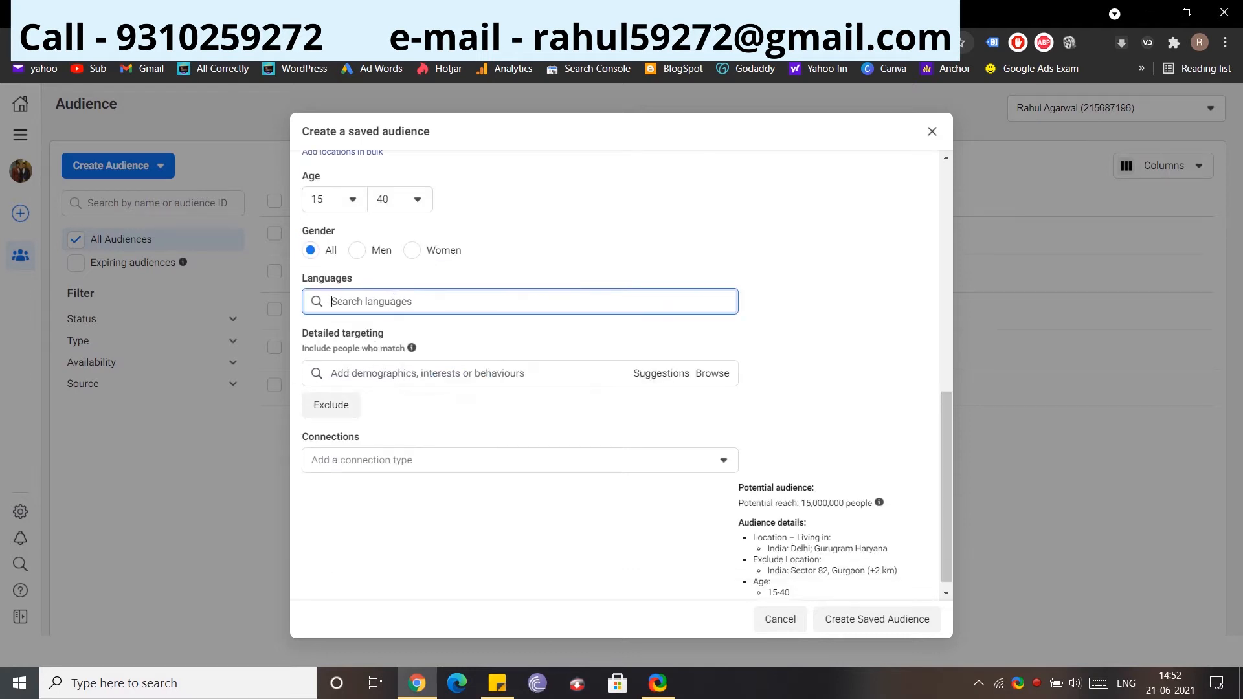
{"action": "type", "text": "hindi"}
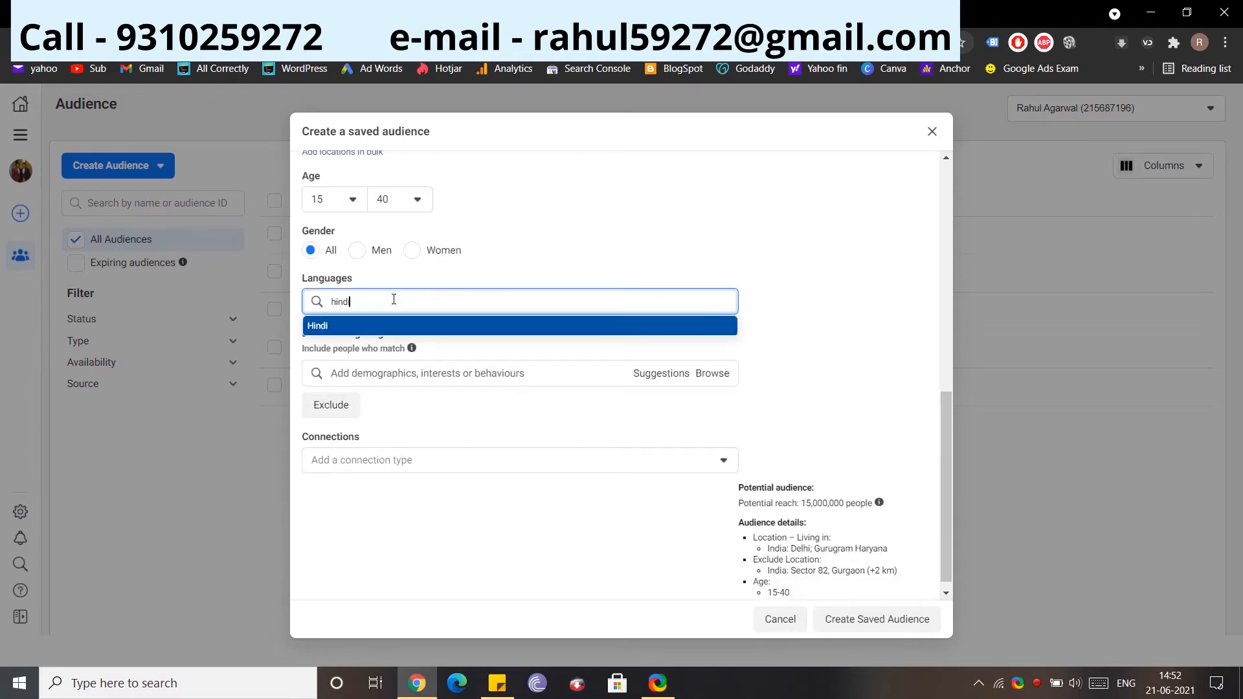
{"action": "key", "text": "Return"}
{"action": "type", "text": "englis"}
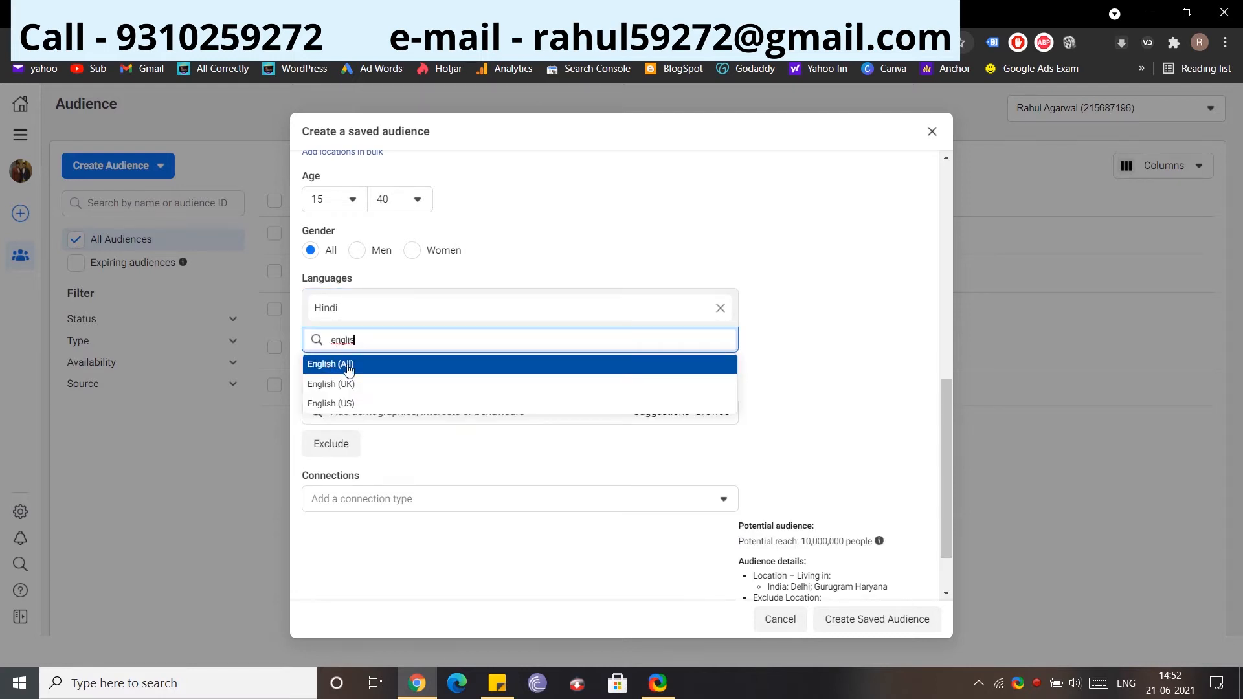
{"action": "left_click", "coordinate": [348, 367]}
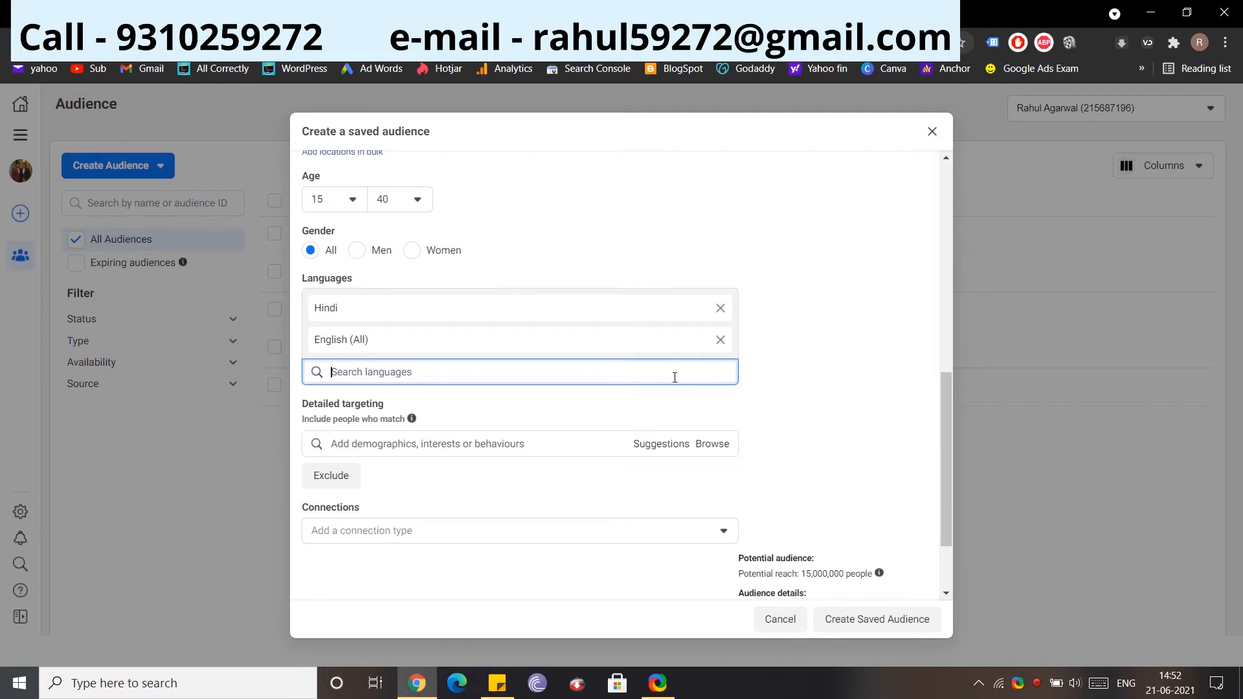
{"action": "left_click", "coordinate": [807, 392]}
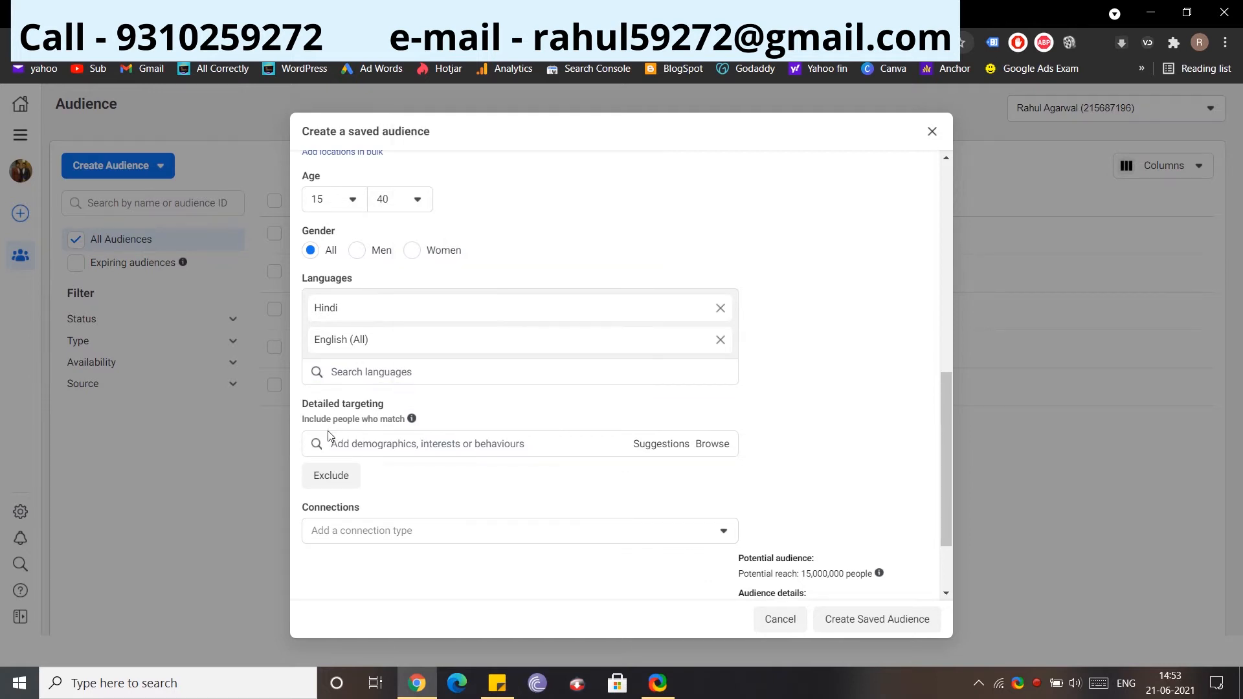
Include the Digital marketing interest in the detailed targeting and search for ppc as a further targeting option
{"action": "scroll", "coordinate": [386, 444], "scroll_direction": "down", "scroll_amount": 3}
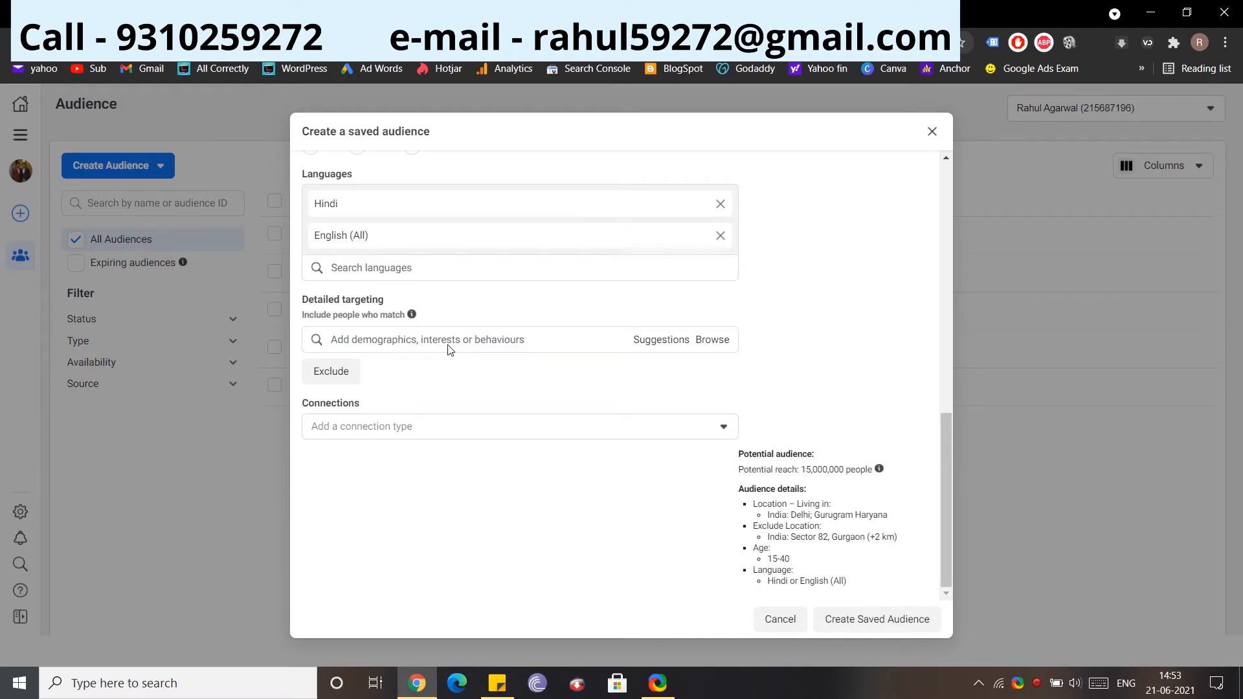
{"action": "left_click", "coordinate": [463, 333]}
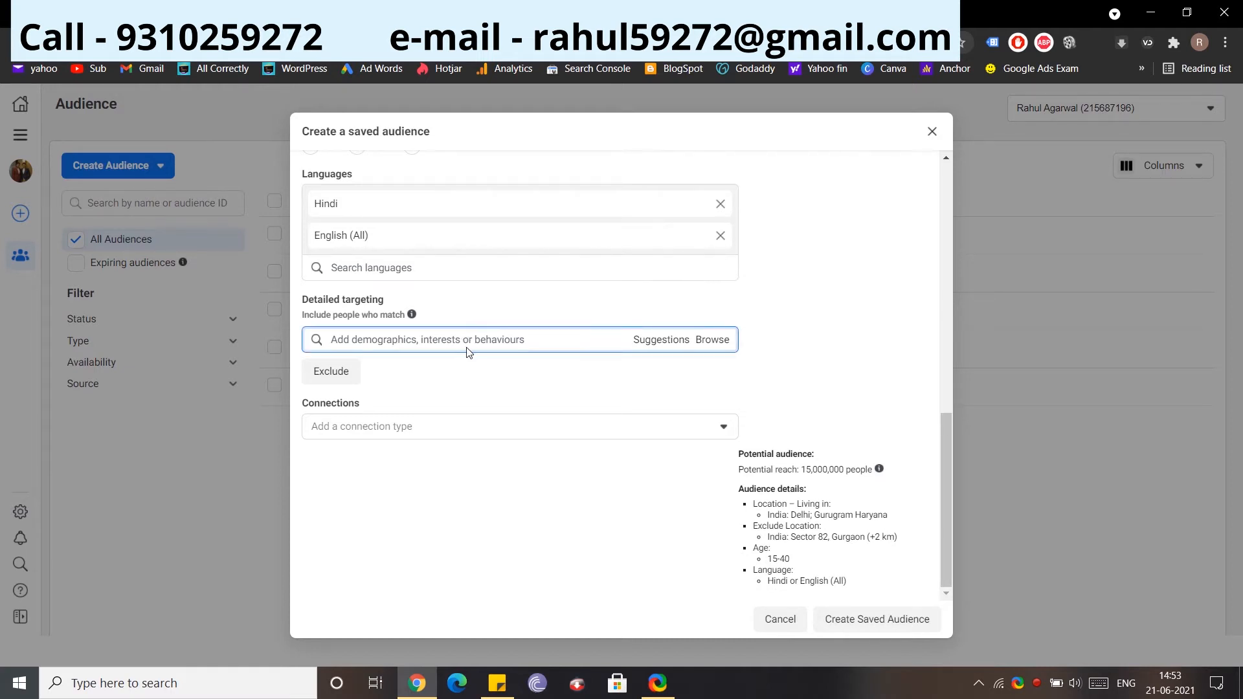
{"action": "type", "text": "digital marketing"}
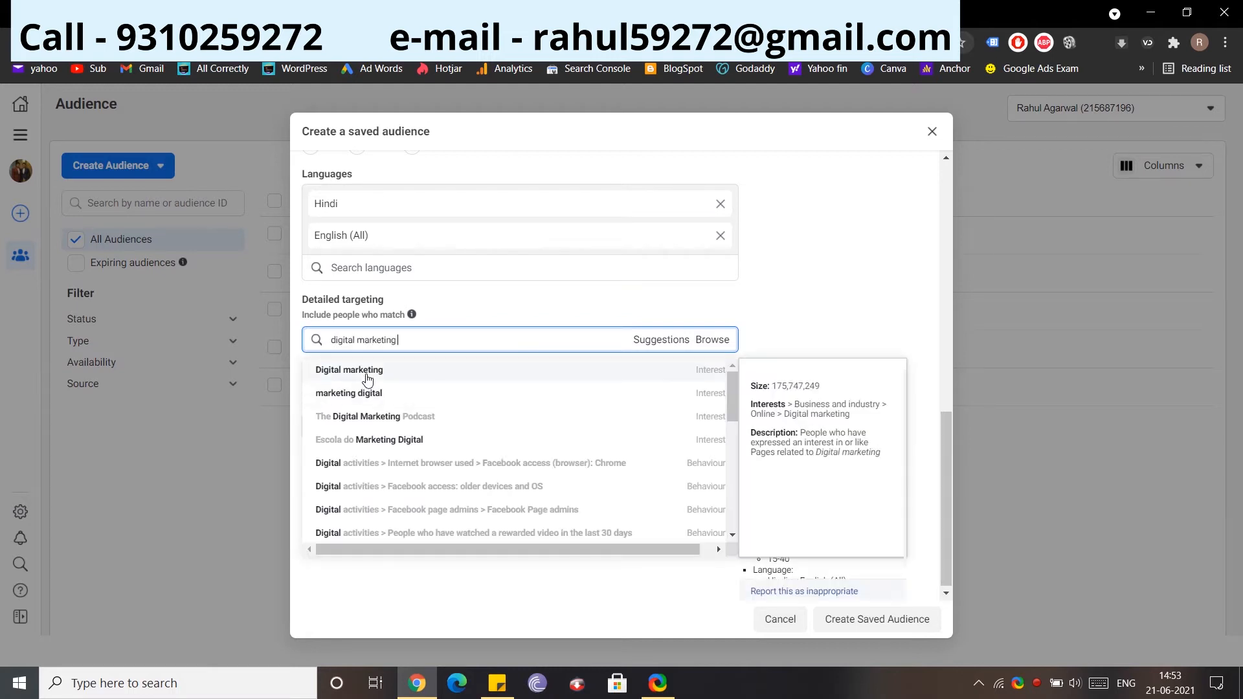
{"action": "left_click", "coordinate": [370, 366]}
{"action": "left_click", "coordinate": [449, 403]}
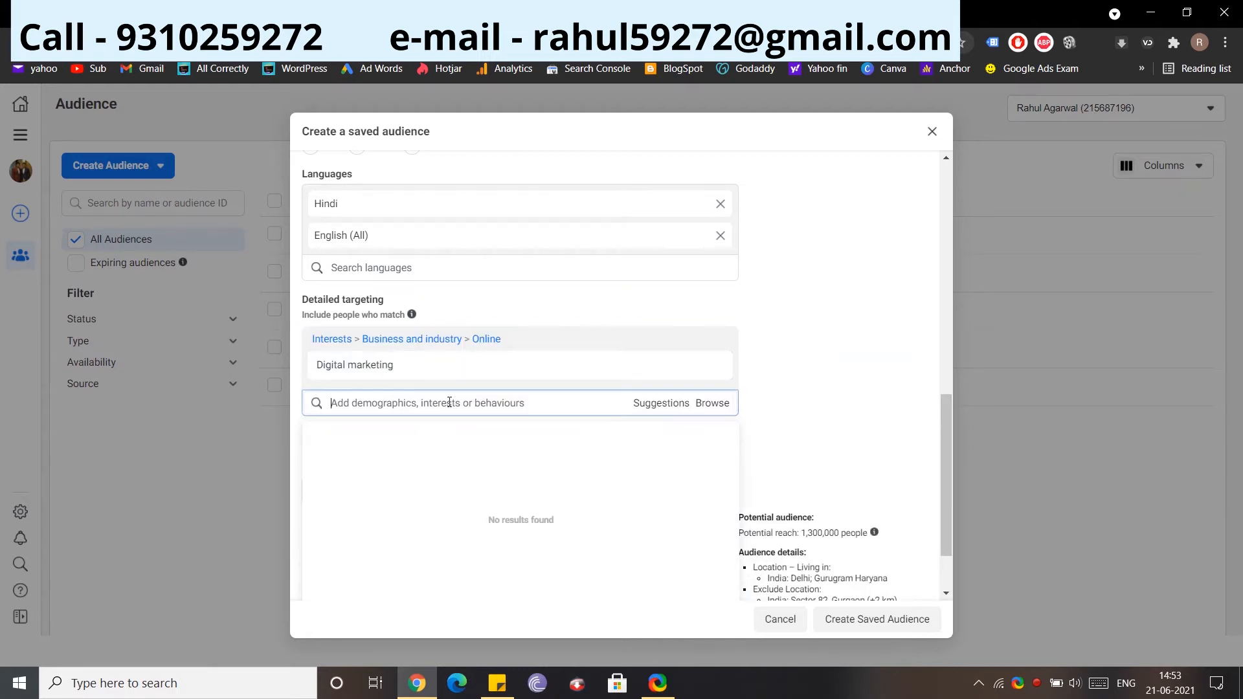
{"action": "type", "text": "ppc"}
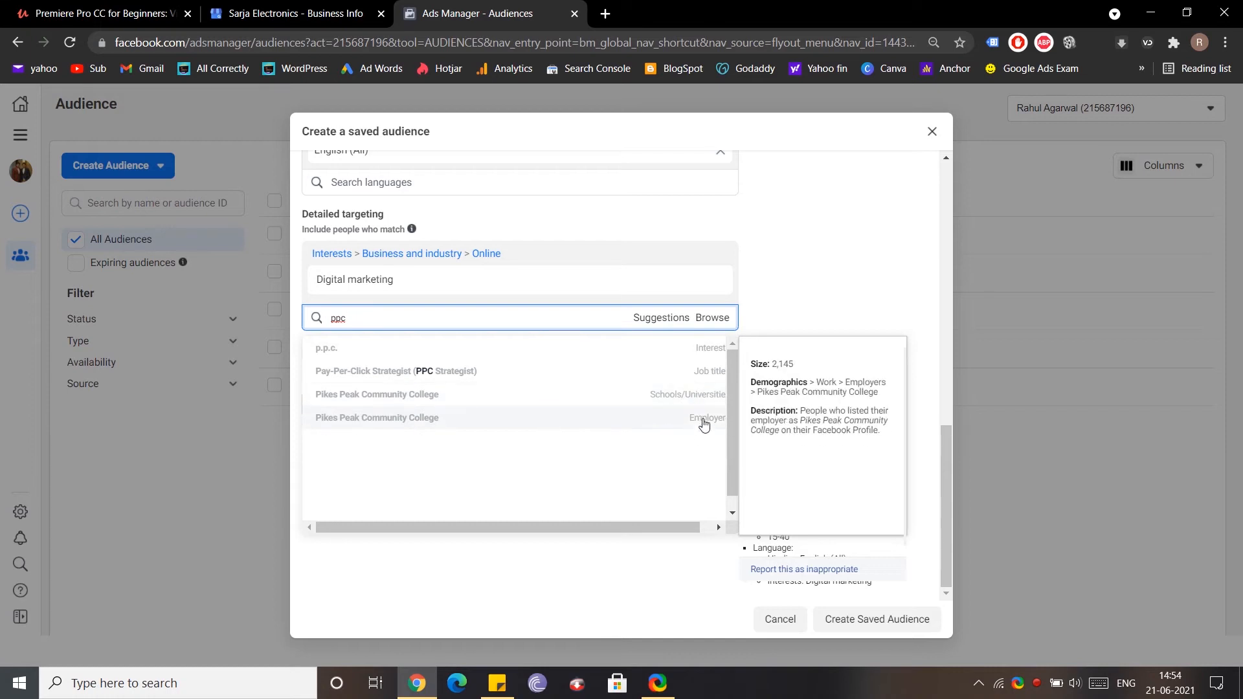
{"action": "left_click", "coordinate": [330, 352]}
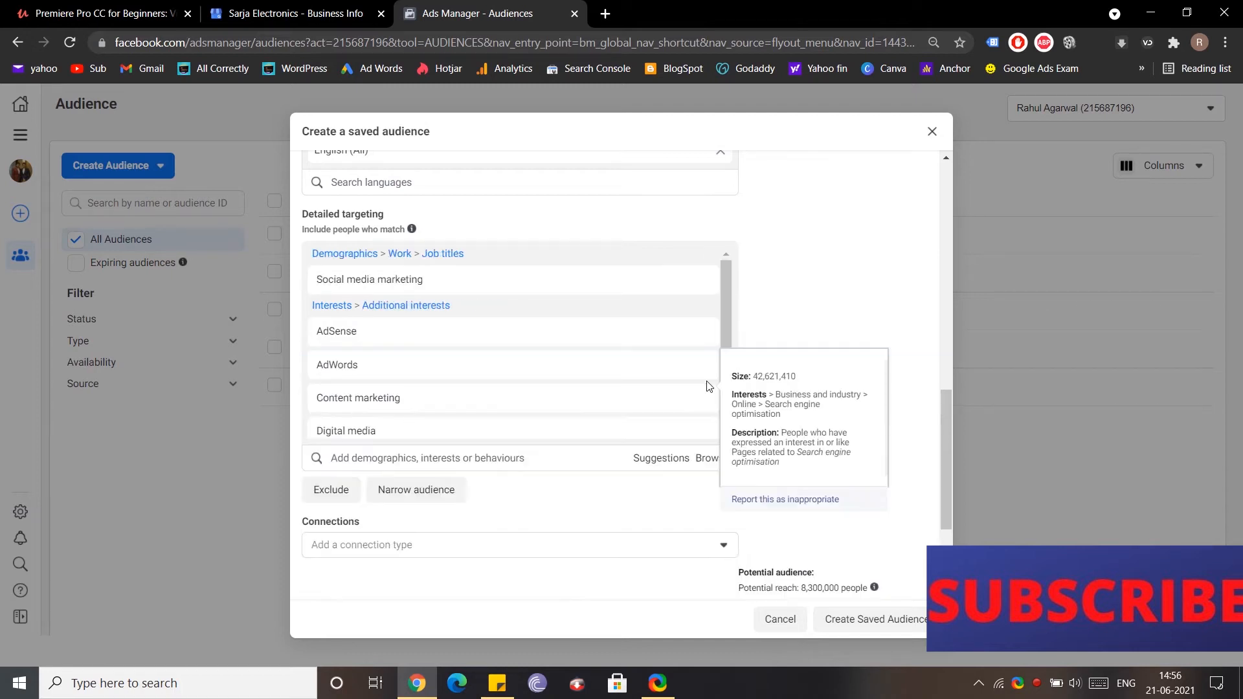
Review the included targeting options, narrow the audience with a must-also-match condition, and read the explanation of narrowing
{"action": "scroll", "coordinate": [703, 379], "scroll_direction": "up", "scroll_amount": 1}
{"action": "scroll", "coordinate": [703, 379], "scroll_direction": "up", "scroll_amount": 1}
{"action": "scroll", "coordinate": [788, 339], "scroll_direction": "down", "scroll_amount": 2}
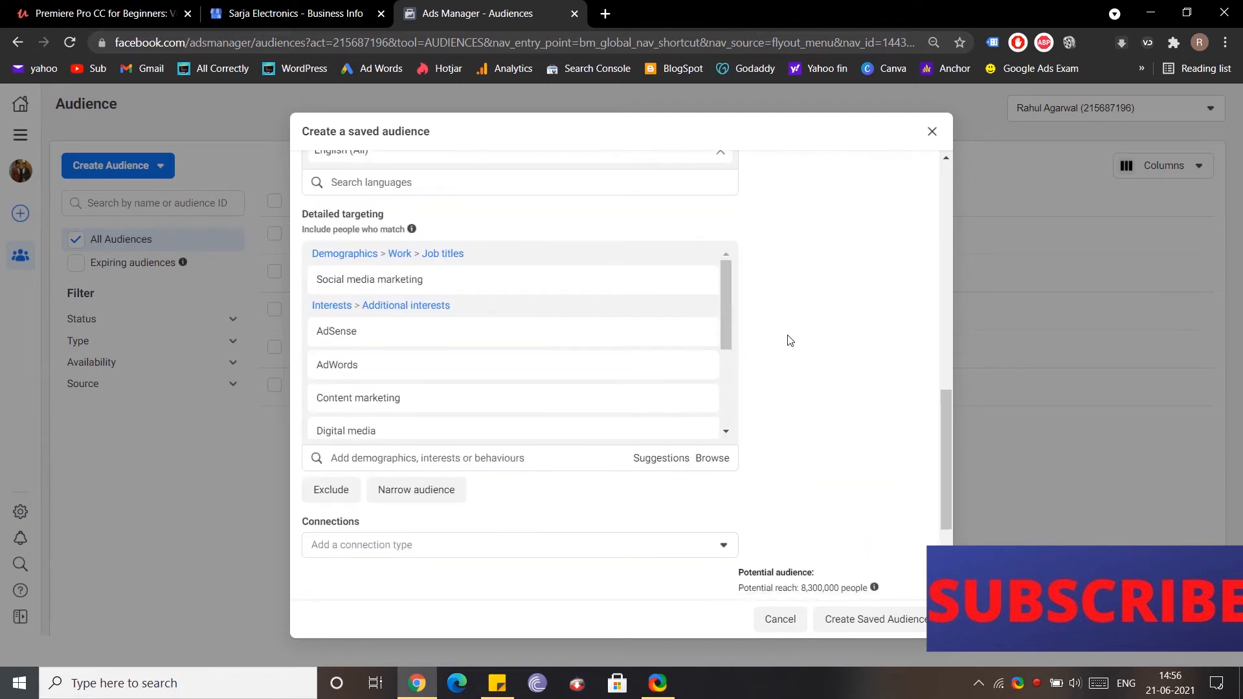
{"action": "scroll", "coordinate": [677, 324], "scroll_direction": "down", "scroll_amount": 3}
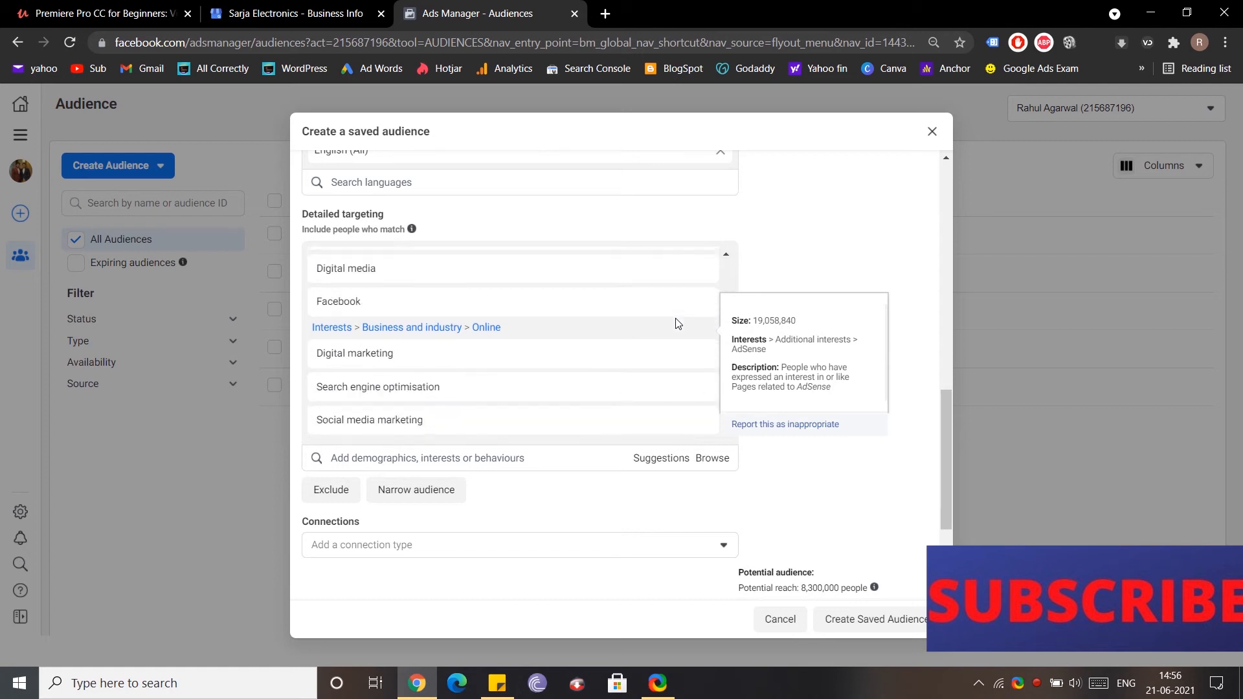
{"action": "scroll", "coordinate": [432, 360], "scroll_direction": "down", "scroll_amount": 2}
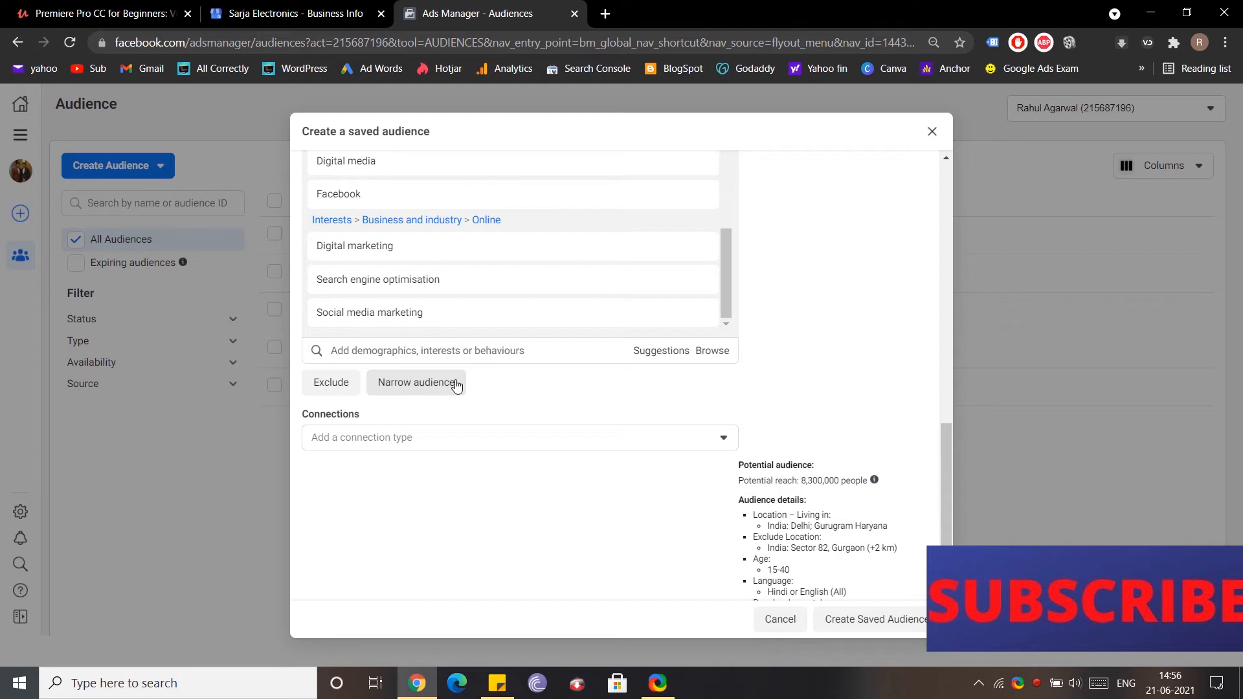
{"action": "left_click", "coordinate": [426, 386]}
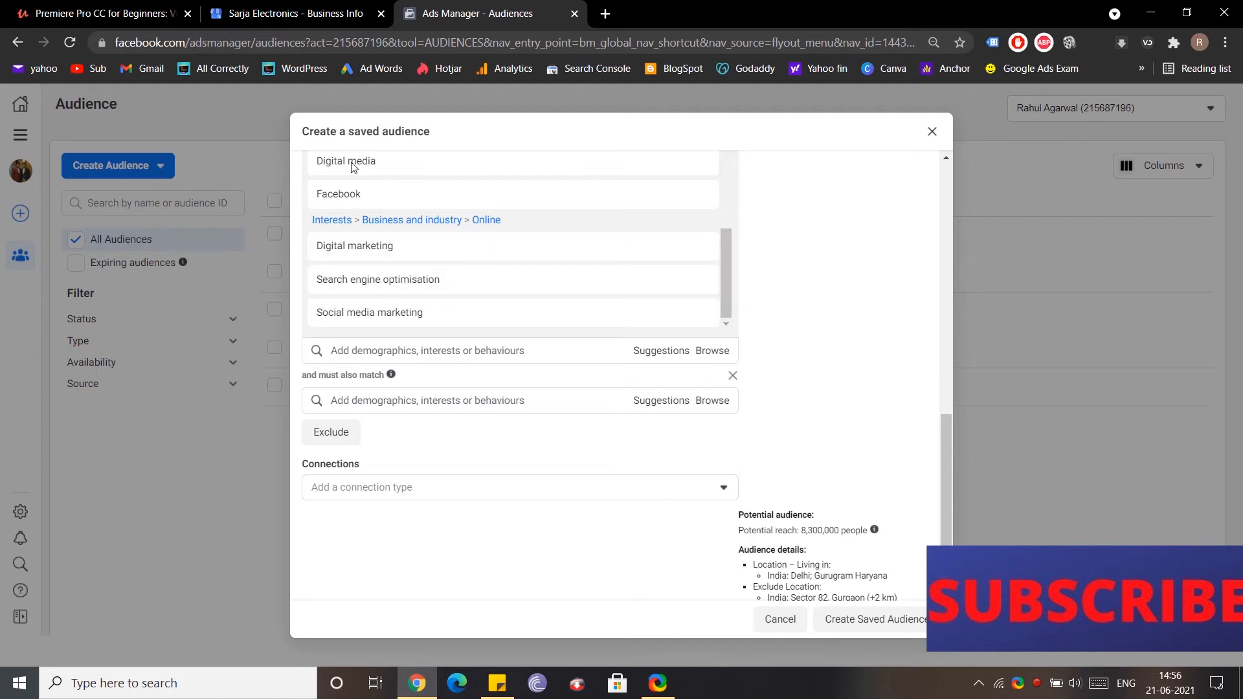
{"action": "scroll", "coordinate": [385, 272], "scroll_direction": "up", "scroll_amount": 2}
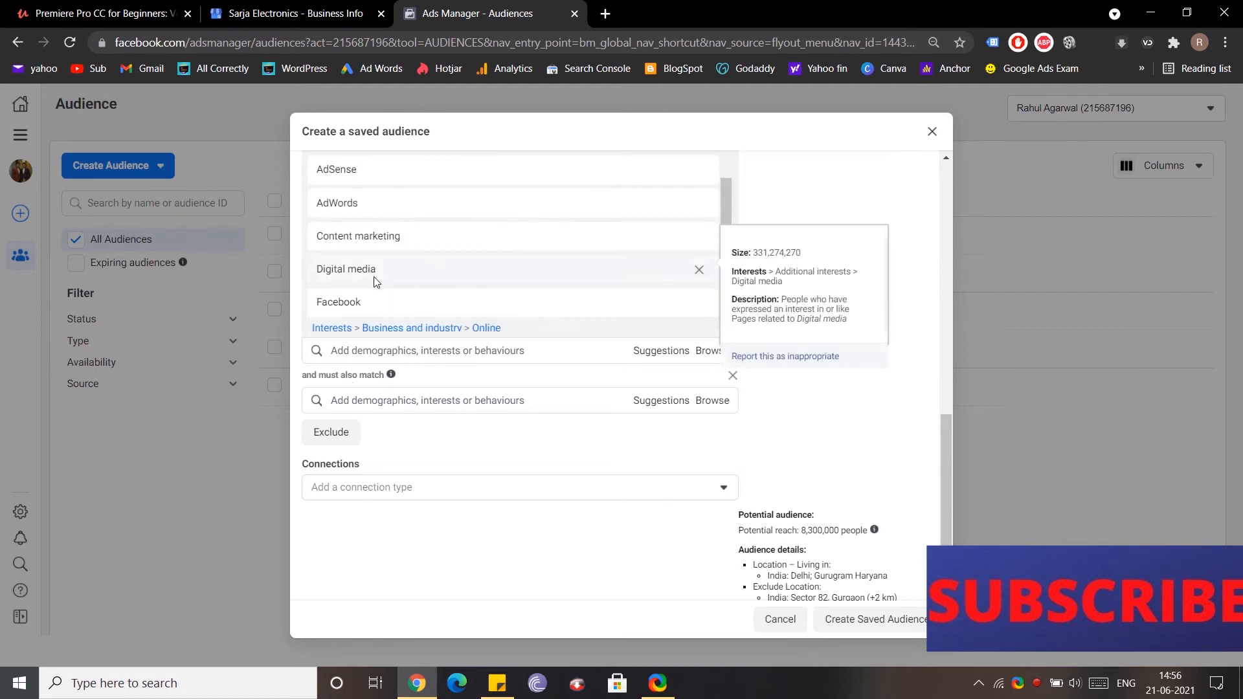
{"action": "scroll", "coordinate": [375, 277], "scroll_direction": "down", "scroll_amount": 2}
{"action": "left_click_drag", "start_coordinate": [302, 375], "coordinate": [385, 377]}
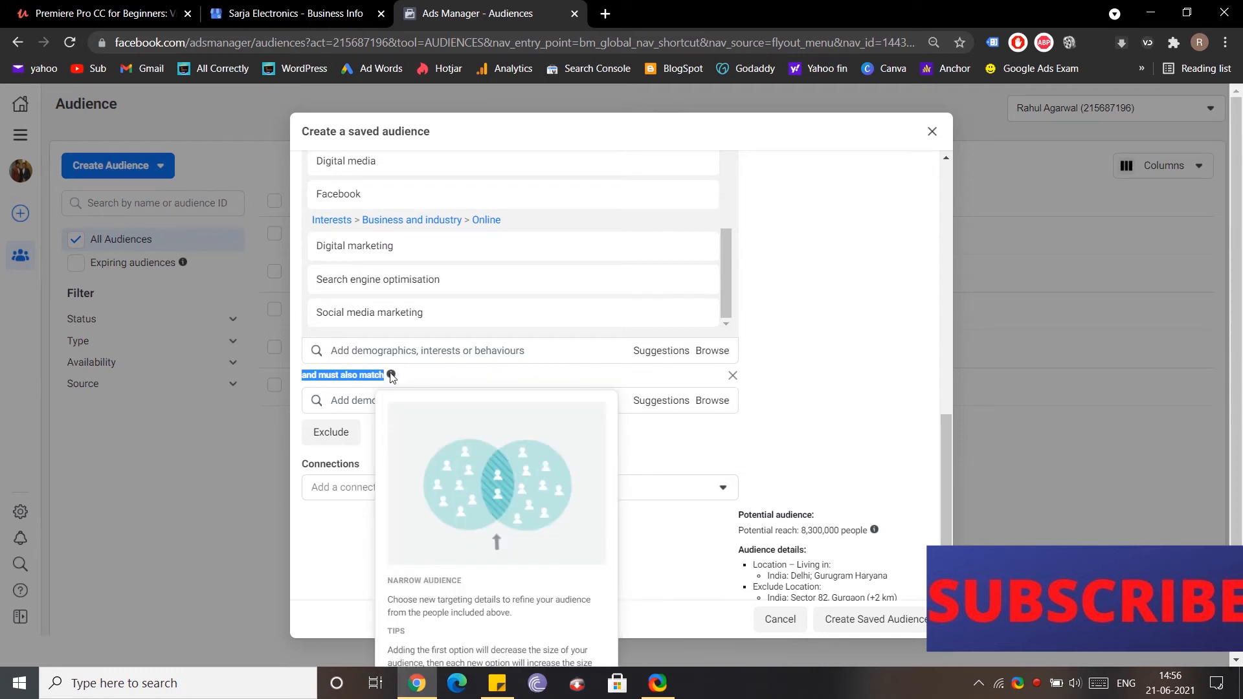
{"action": "scroll", "coordinate": [439, 448], "scroll_direction": "down", "scroll_amount": 1}
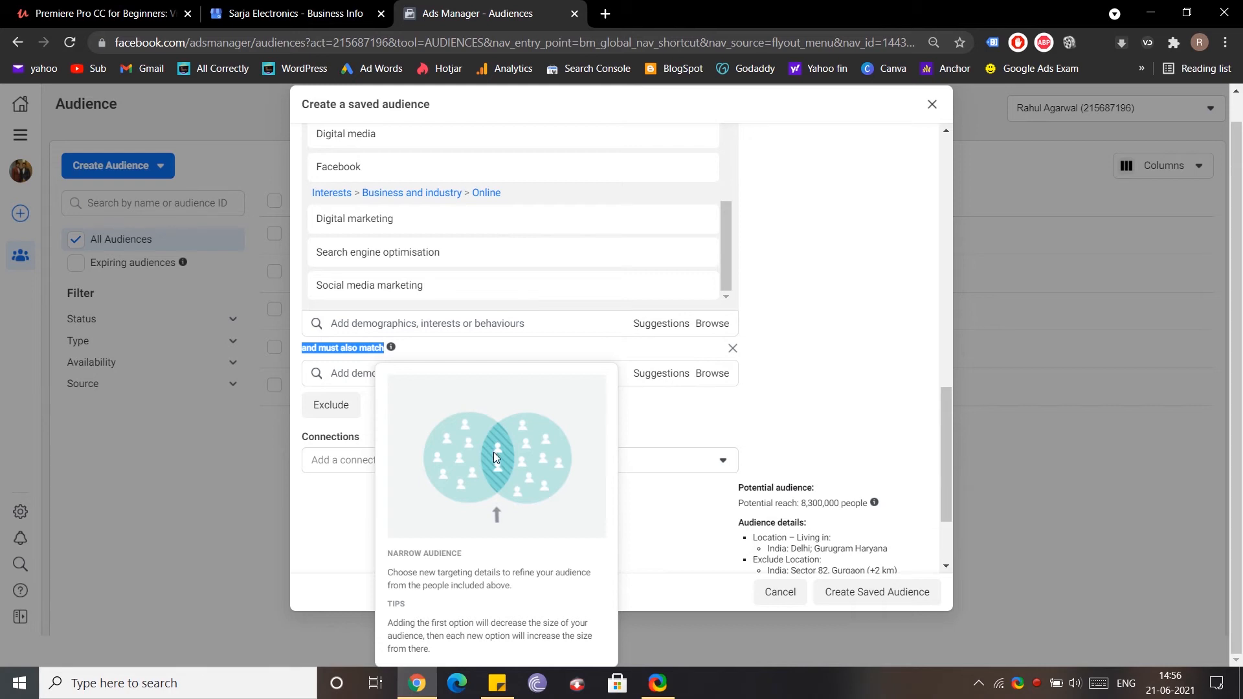
Require people to also match the field of study Digital Artist from the education demographics
{"action": "left_click", "coordinate": [712, 400]}
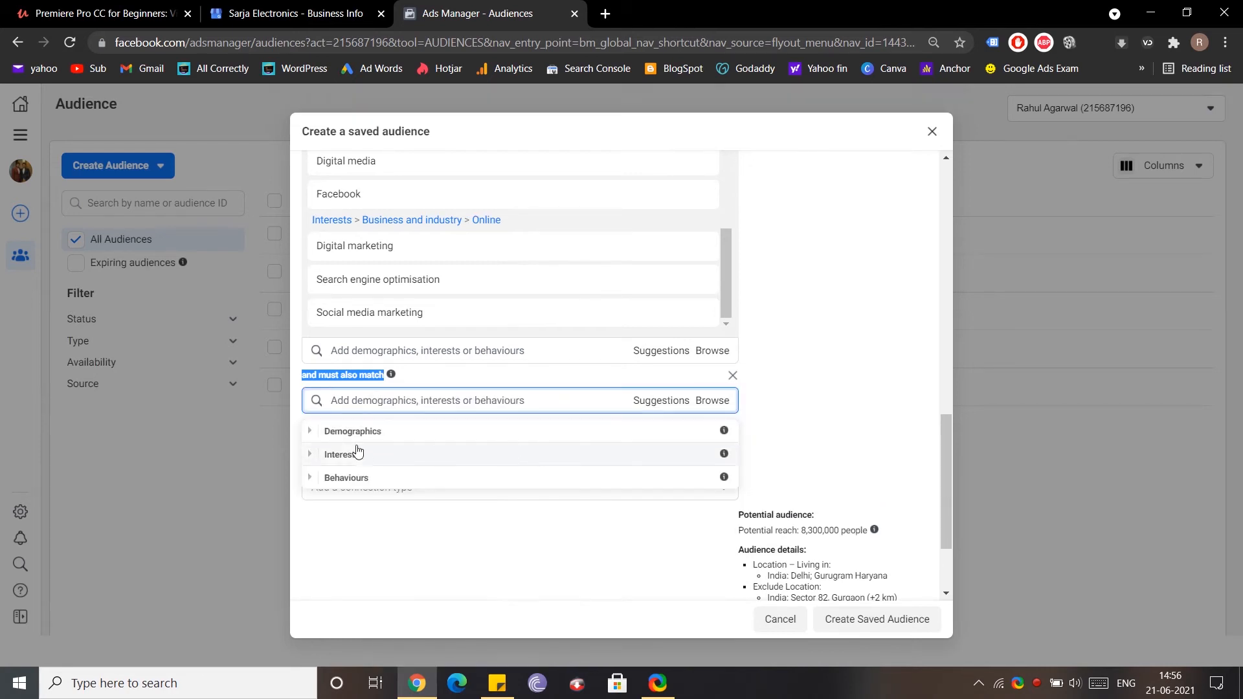
{"action": "left_click", "coordinate": [317, 434]}
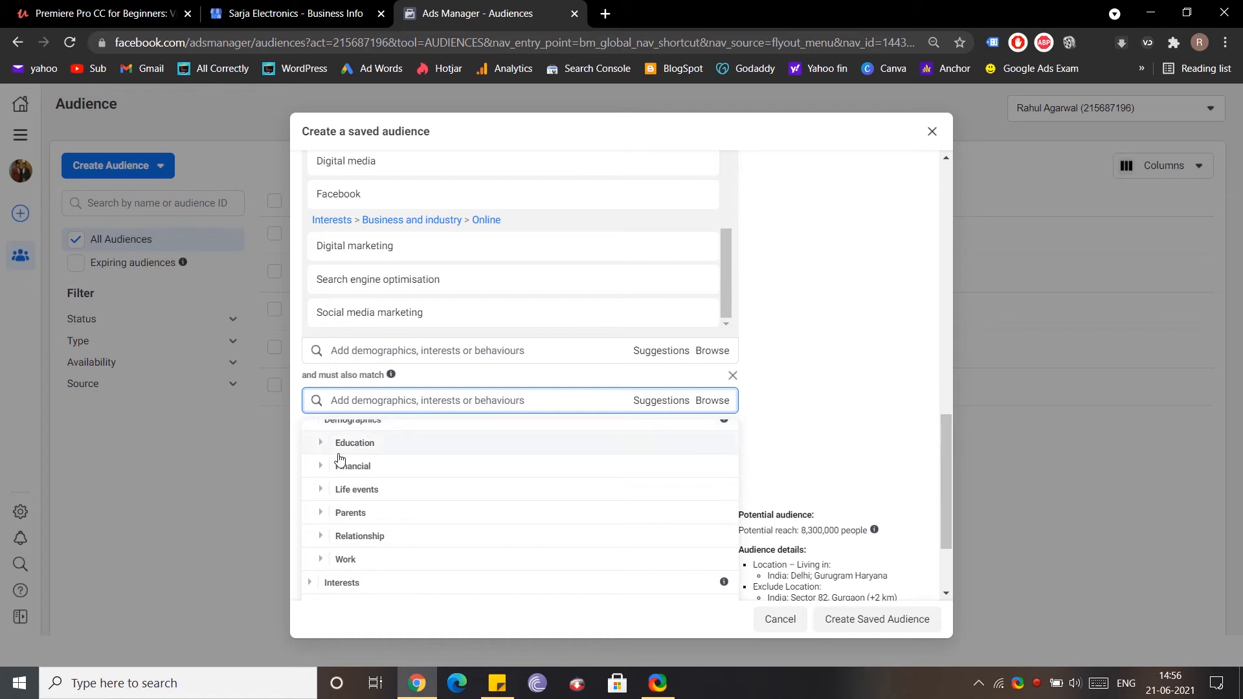
{"action": "left_click", "coordinate": [322, 446]}
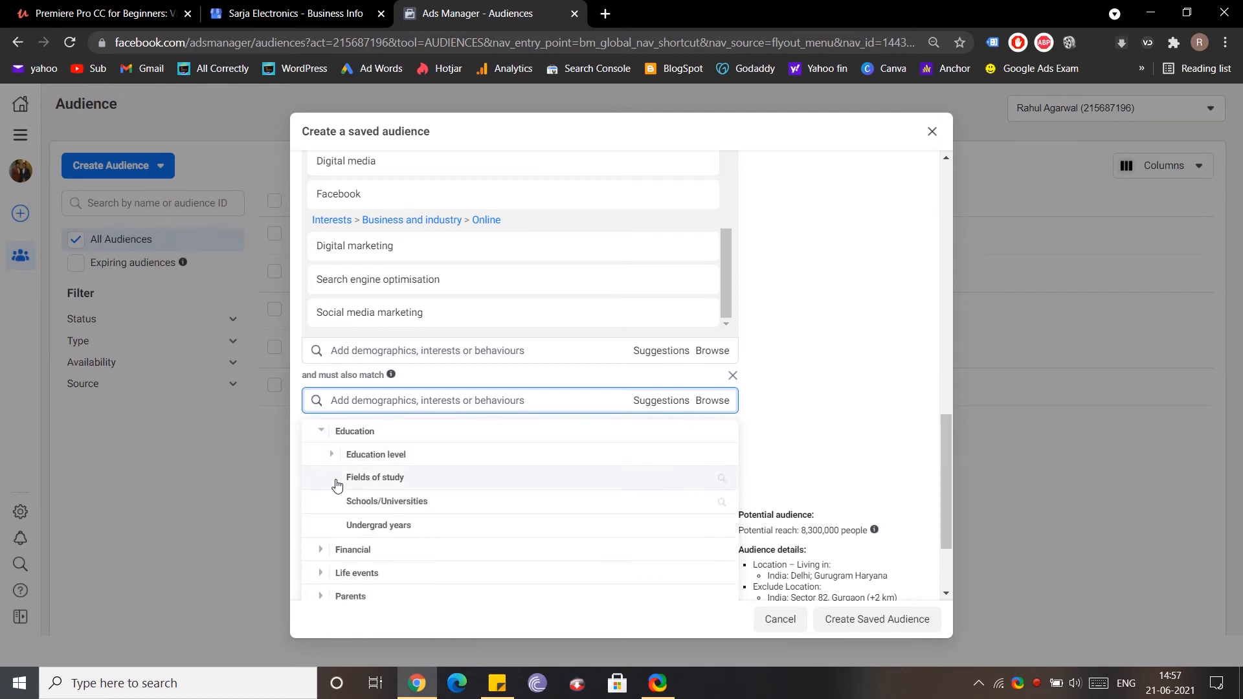
{"action": "left_click", "coordinate": [385, 482]}
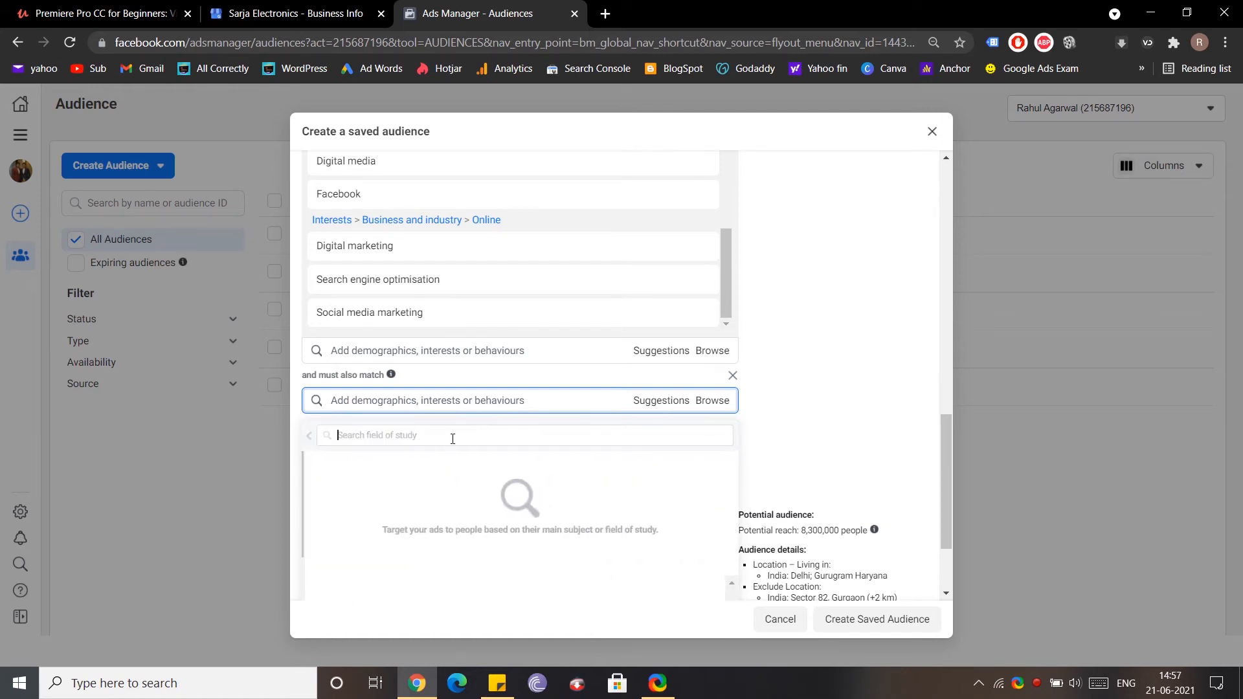
{"action": "type", "text": "dig"}
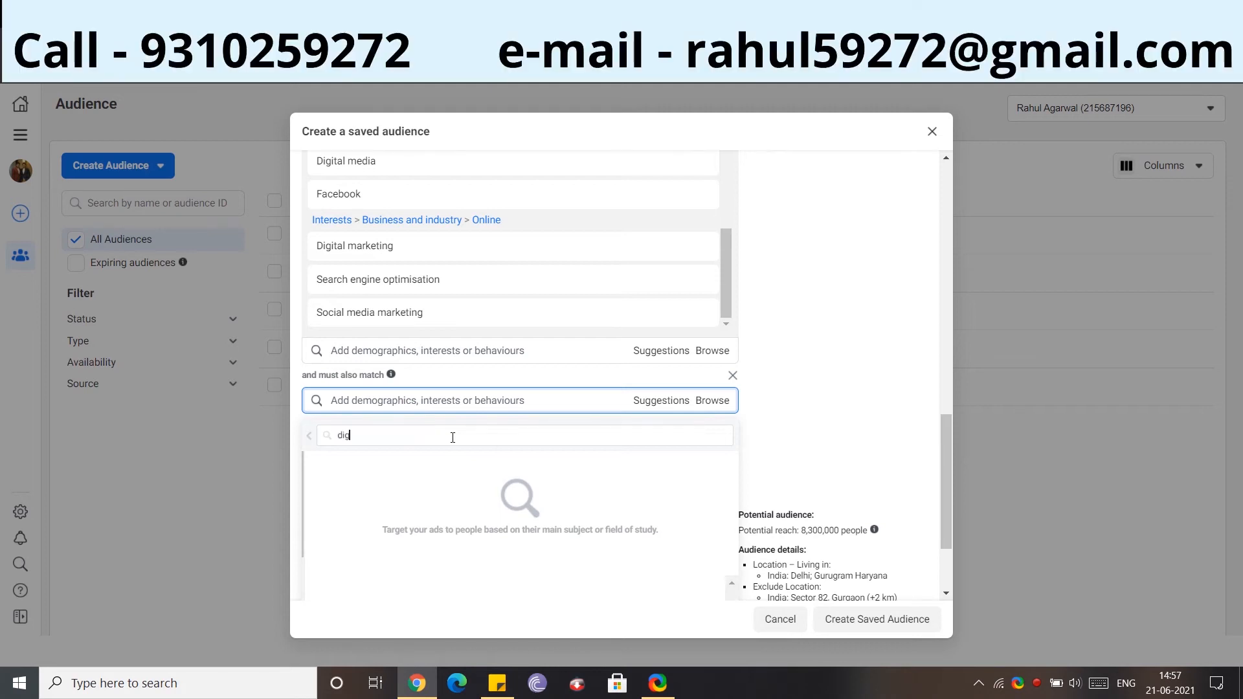
{"action": "type", "text": "it"}
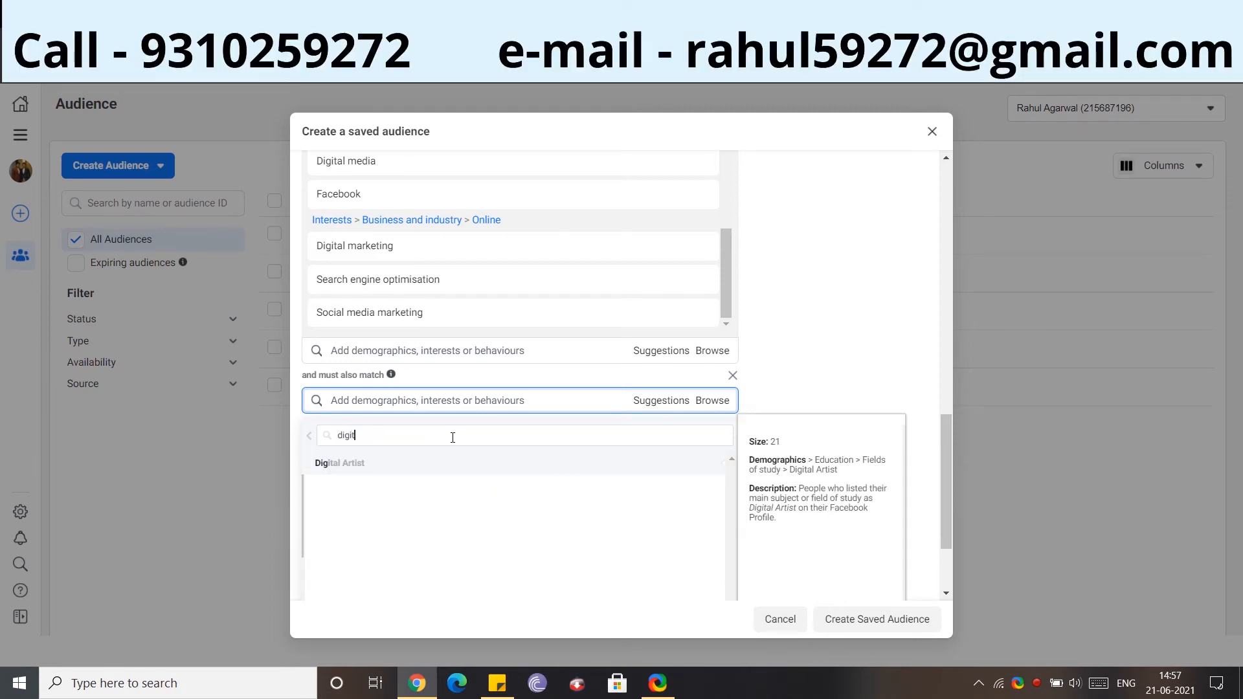
{"action": "type", "text": "al marketing"}
{"action": "key", "text": "Return"}
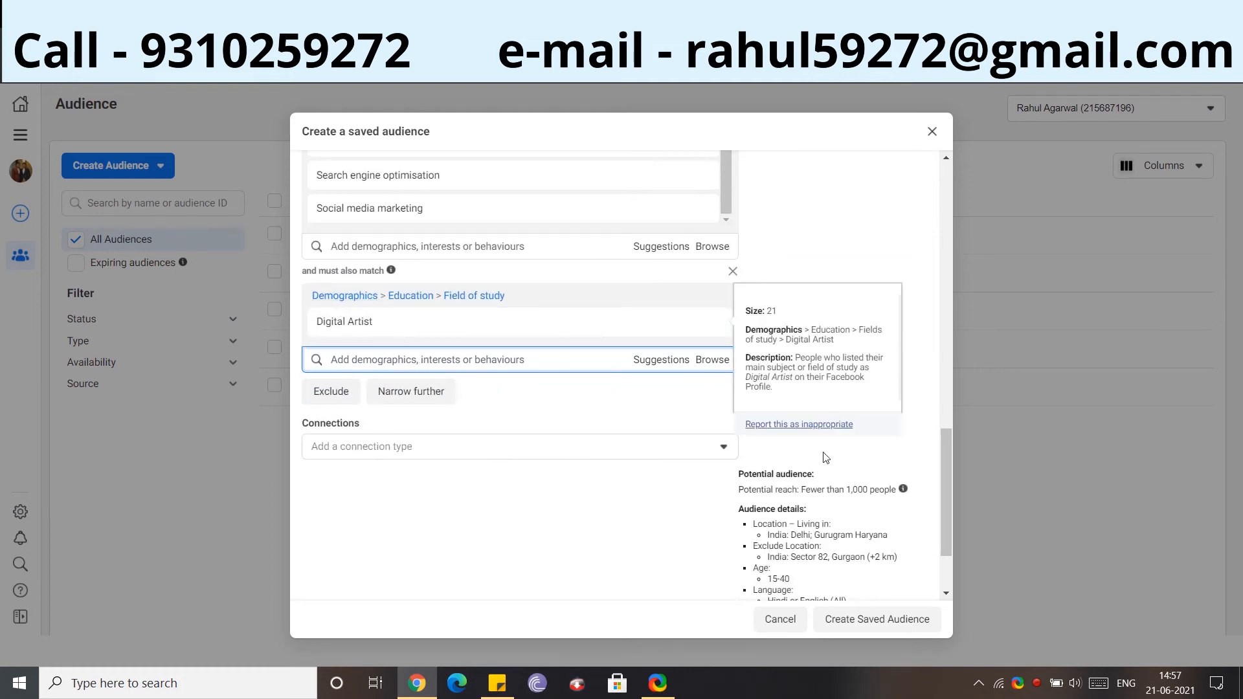
Examine the potential reach and audience details for the narrowed audience, and enlarge the page for easier reading
{"action": "left_click_drag", "start_coordinate": [798, 490], "coordinate": [874, 314]}
{"action": "scroll", "coordinate": [897, 411], "scroll_direction": "down", "scroll_amount": 2}
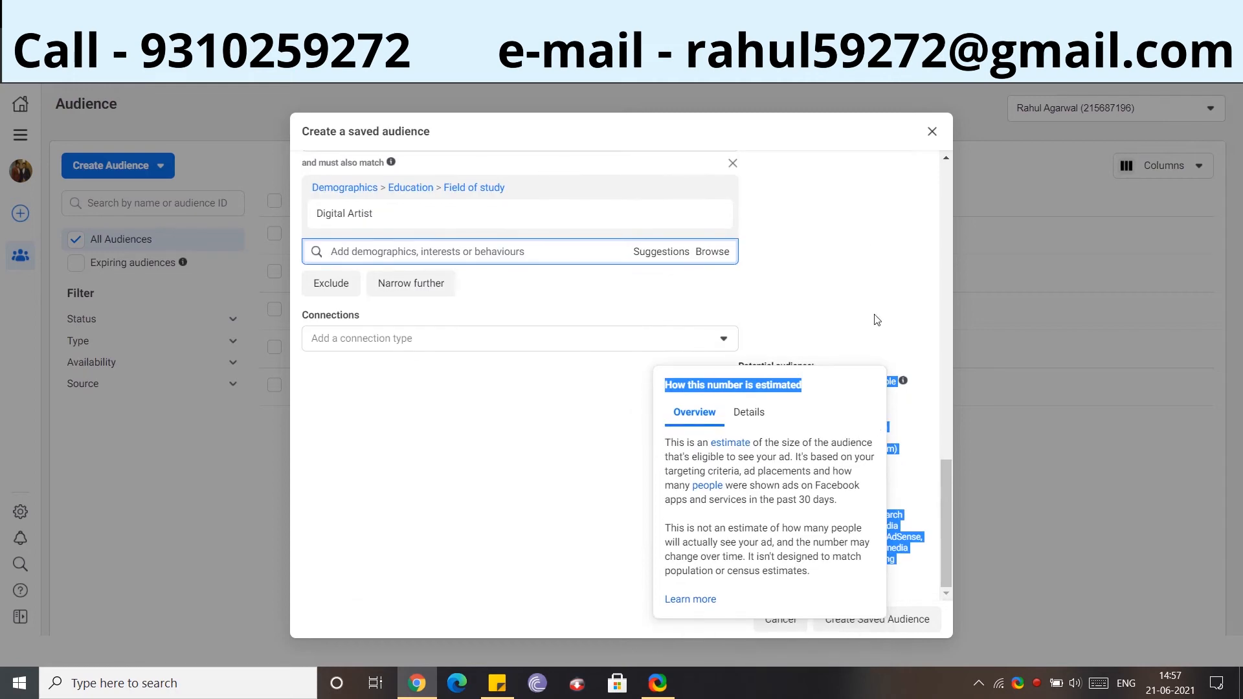
{"action": "left_click", "coordinate": [867, 315]}
{"action": "key", "text": "ctrl+plus"}
{"action": "key", "text": "ctrl+plus"}
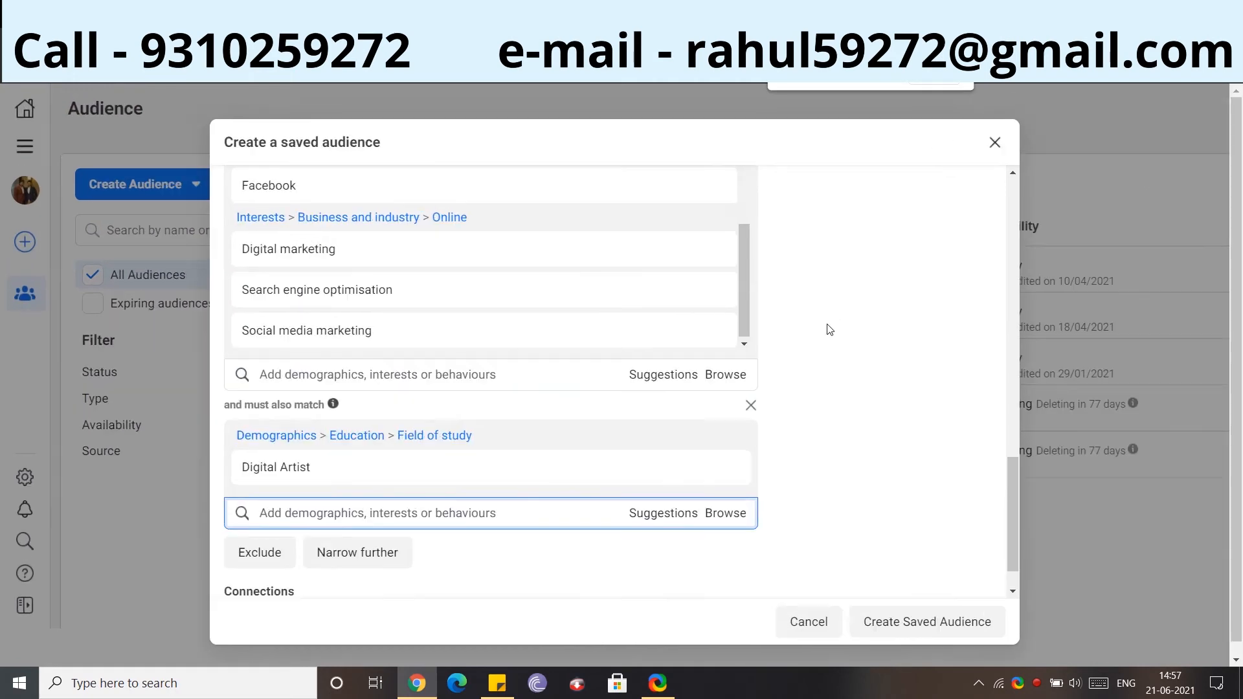
Remove the Digital Artist field of study from the must-also-match condition in the detailed targeting
{"action": "scroll", "coordinate": [836, 356], "scroll_direction": "up", "scroll_amount": 15}
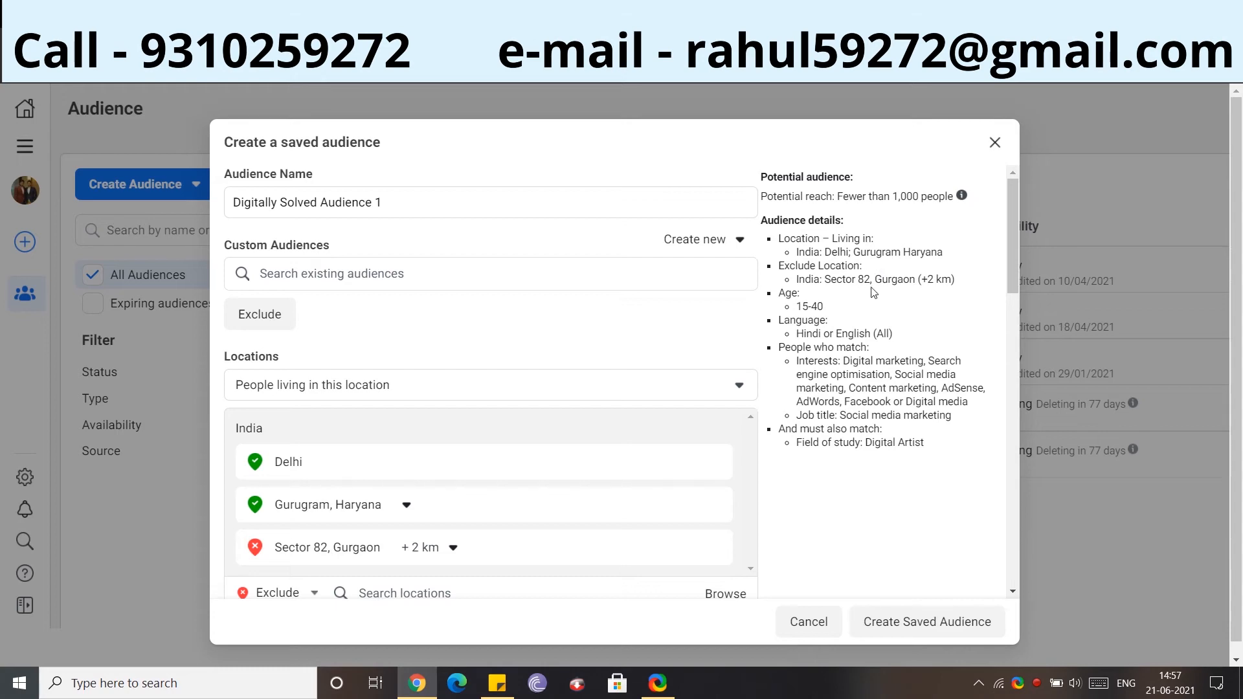
{"action": "scroll", "coordinate": [746, 305], "scroll_direction": "down", "scroll_amount": 10}
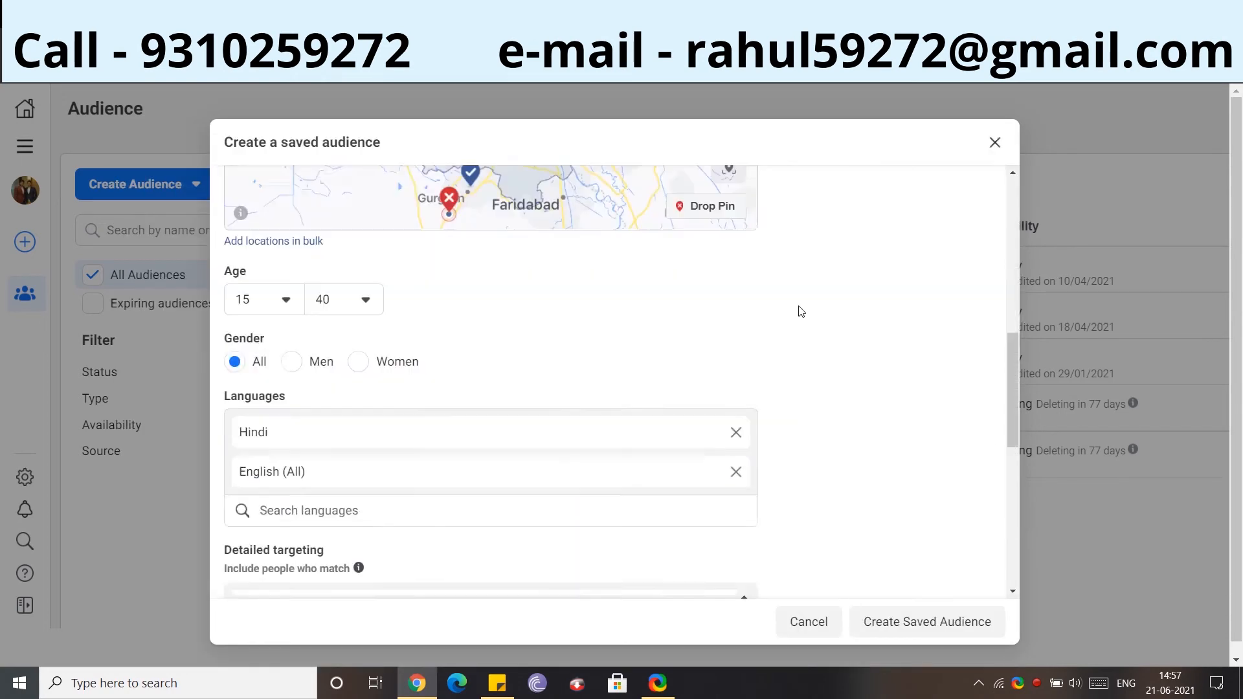
{"action": "scroll", "coordinate": [747, 355], "scroll_direction": "down", "scroll_amount": 5}
{"action": "mouse_move", "coordinate": [431, 420]}
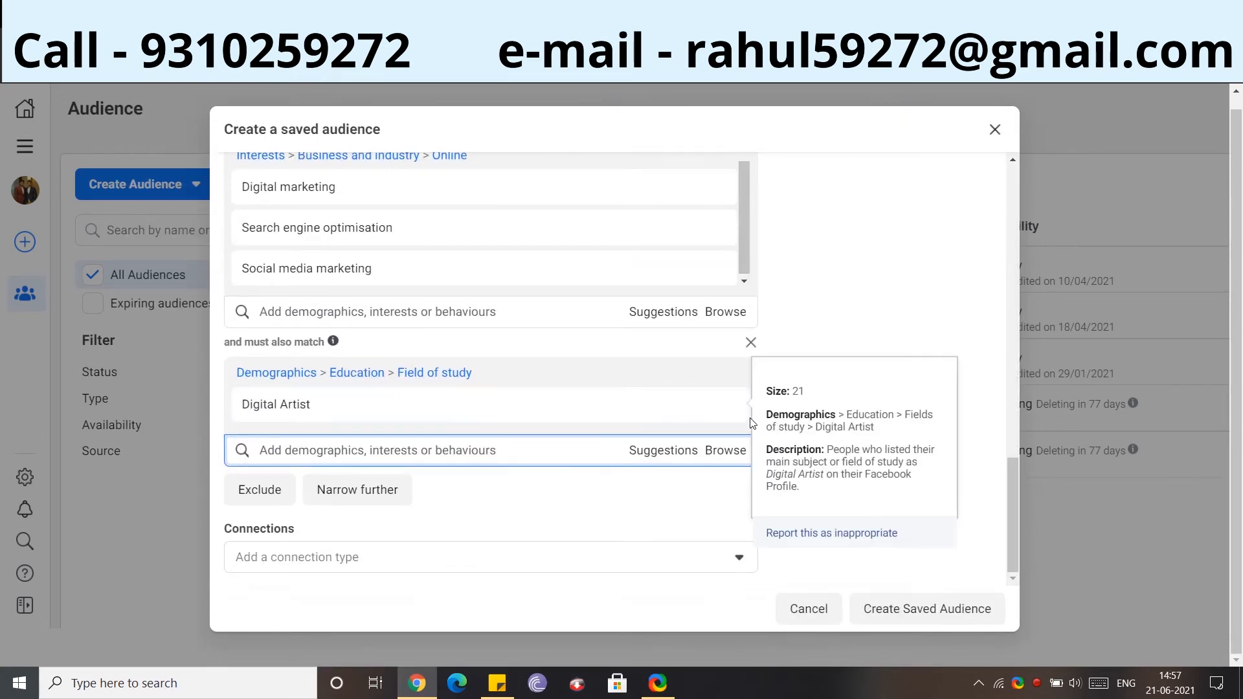
{"action": "left_click", "coordinate": [727, 407]}
Examine the audience's updated potential reach and look over the location, age and detailed targeting settings
{"action": "scroll", "coordinate": [842, 427], "scroll_direction": "up", "scroll_amount": 15}
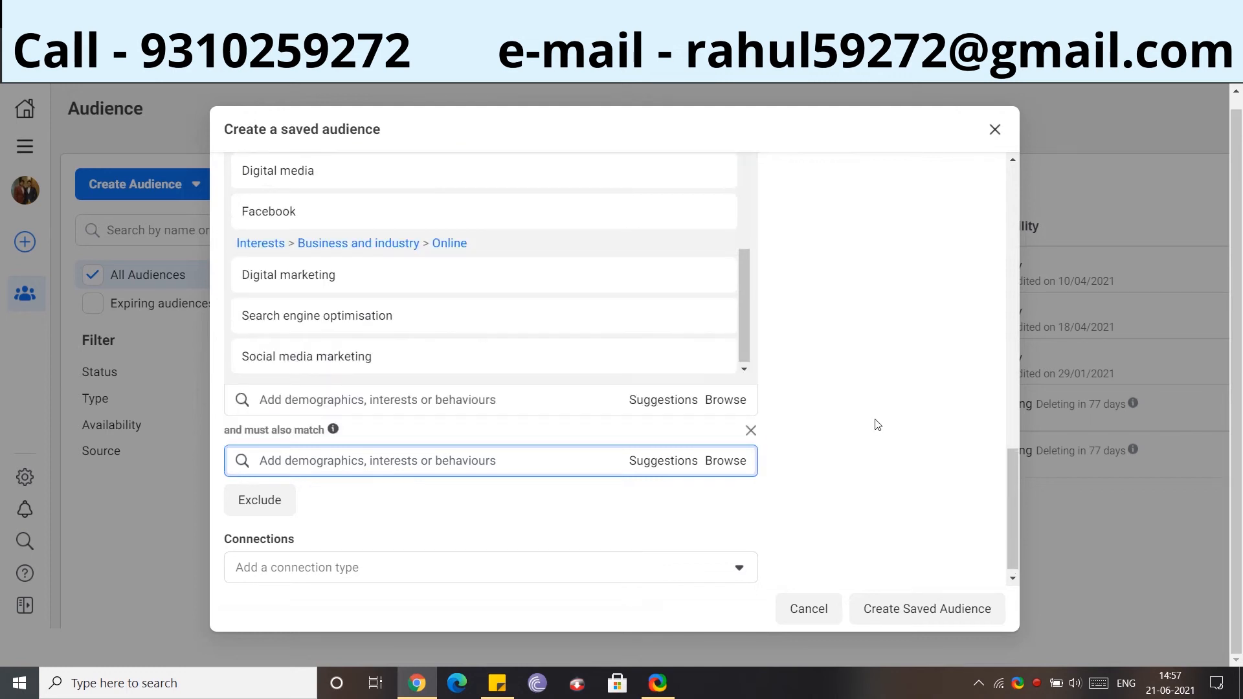
{"action": "left_click_drag", "start_coordinate": [900, 437], "coordinate": [868, 359]}
{"action": "left_click_drag", "start_coordinate": [835, 184], "coordinate": [884, 184]}
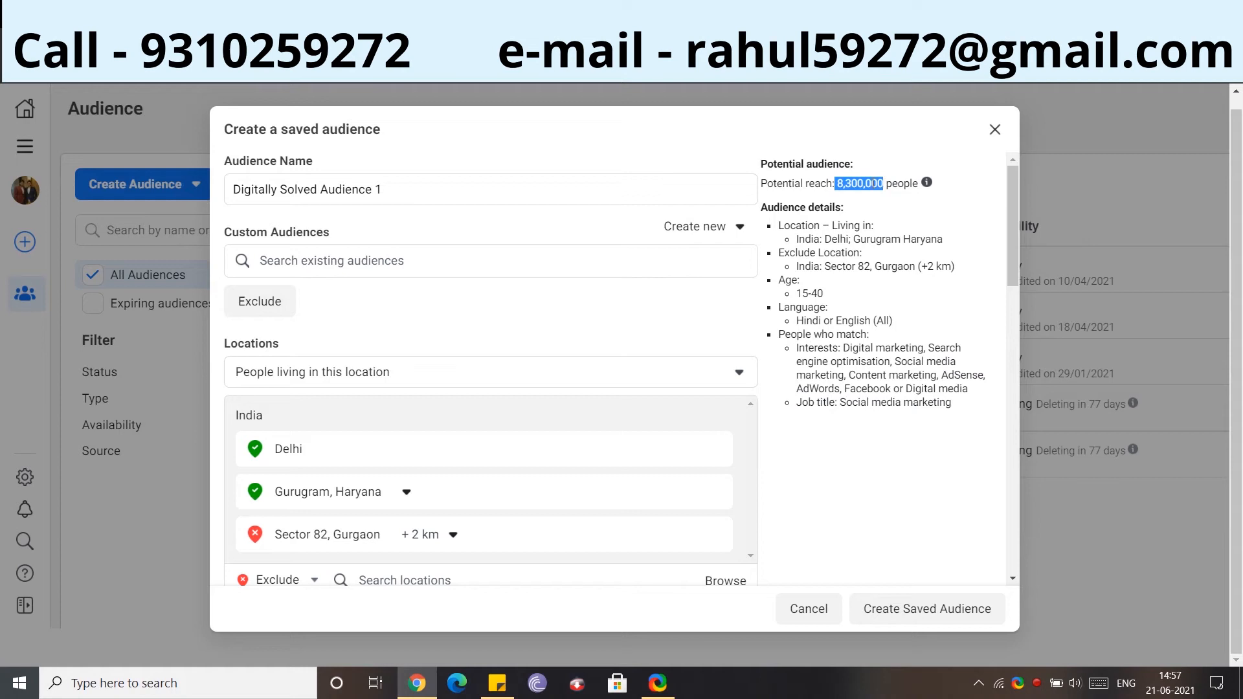
{"action": "left_click", "coordinate": [874, 183]}
{"action": "scroll", "coordinate": [841, 317], "scroll_direction": "down", "scroll_amount": 10}
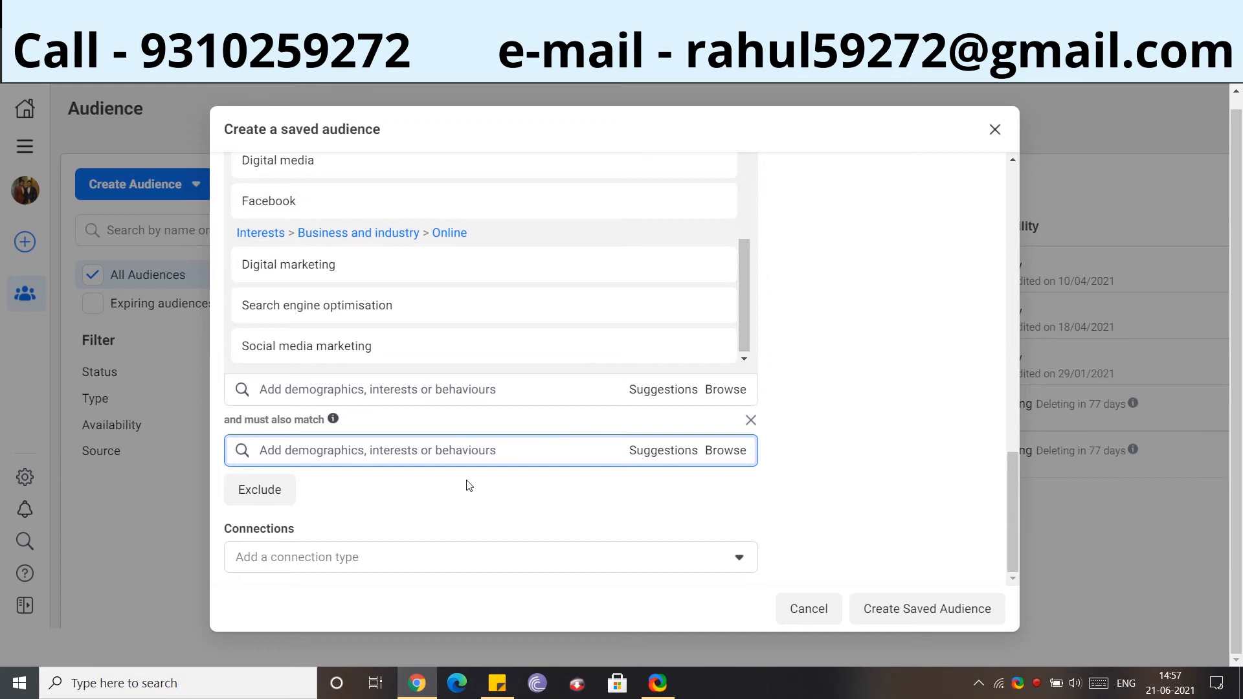
{"action": "scroll", "coordinate": [250, 453], "scroll_direction": "up", "scroll_amount": 8}
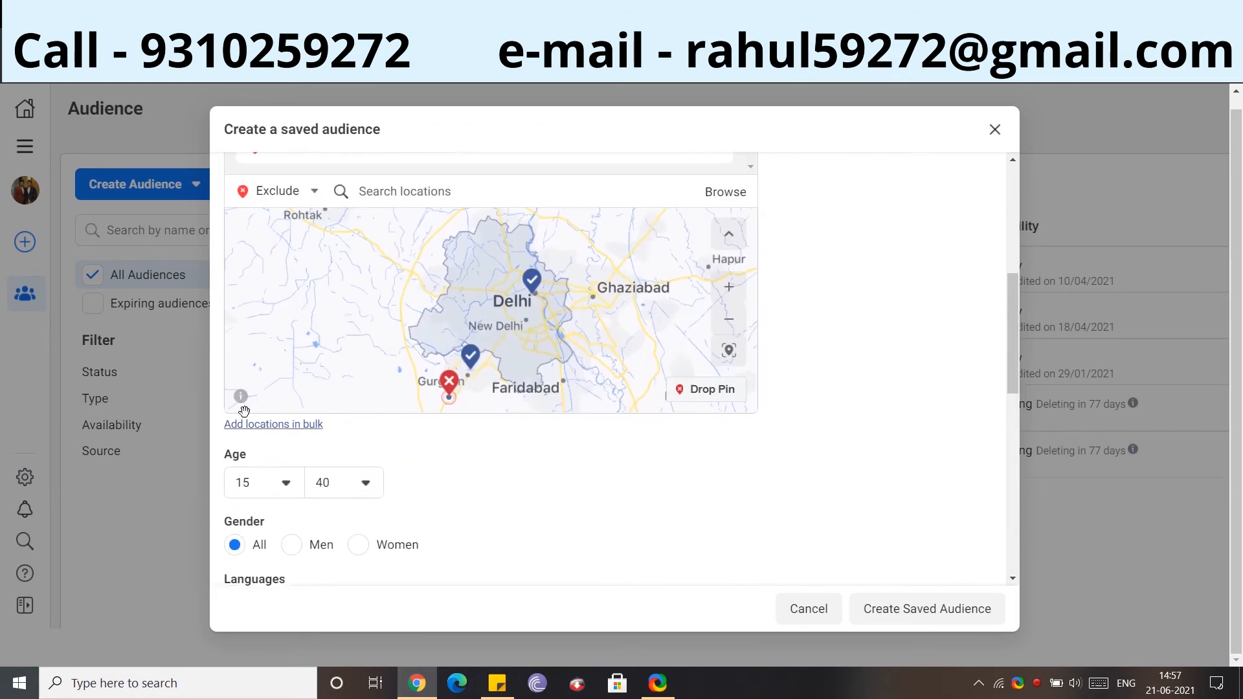
{"action": "scroll", "coordinate": [291, 447], "scroll_direction": "down", "scroll_amount": 8}
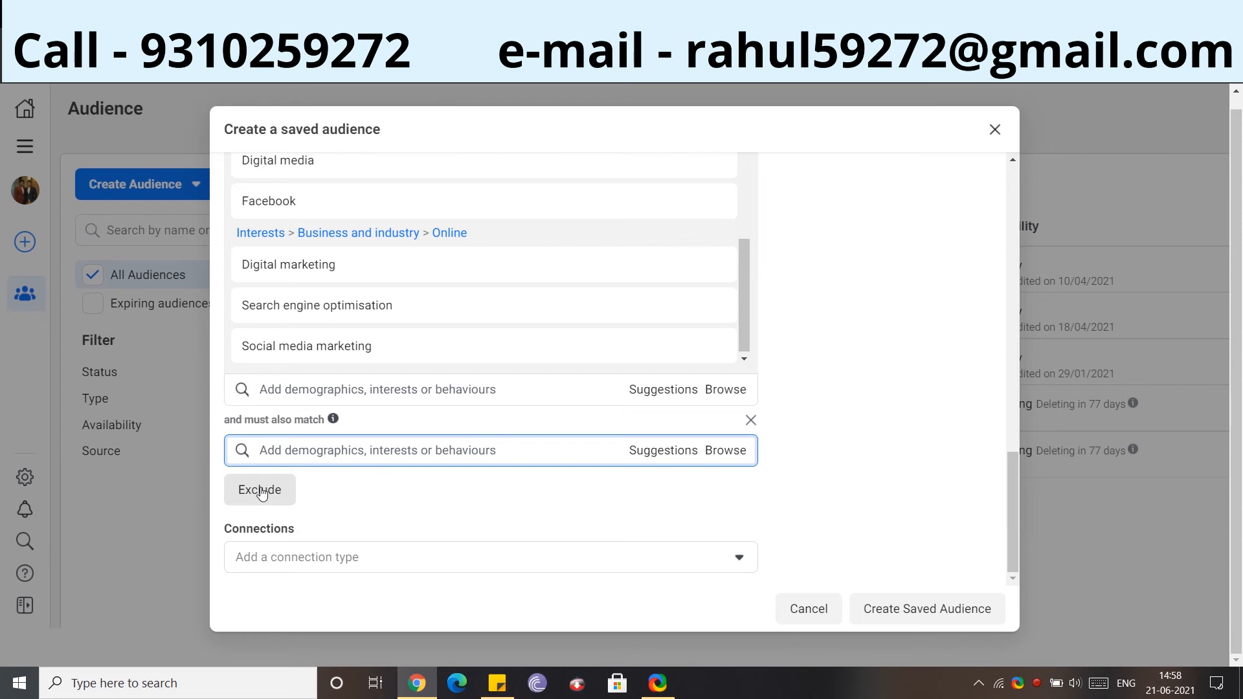
Reduce the page zoom and set the connection type to Exclude people who currently like your Page
{"action": "key", "text": "ctrl+minus"}
{"action": "key", "text": "ctrl+minus"}
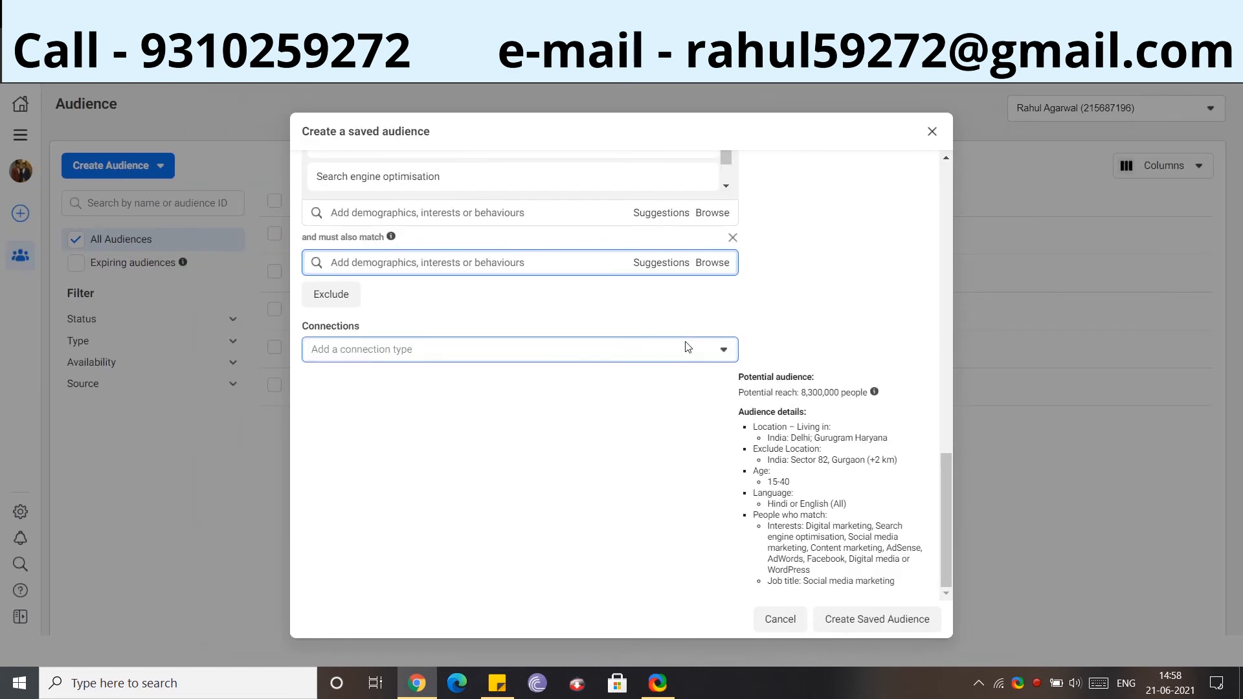
{"action": "left_click", "coordinate": [689, 350]}
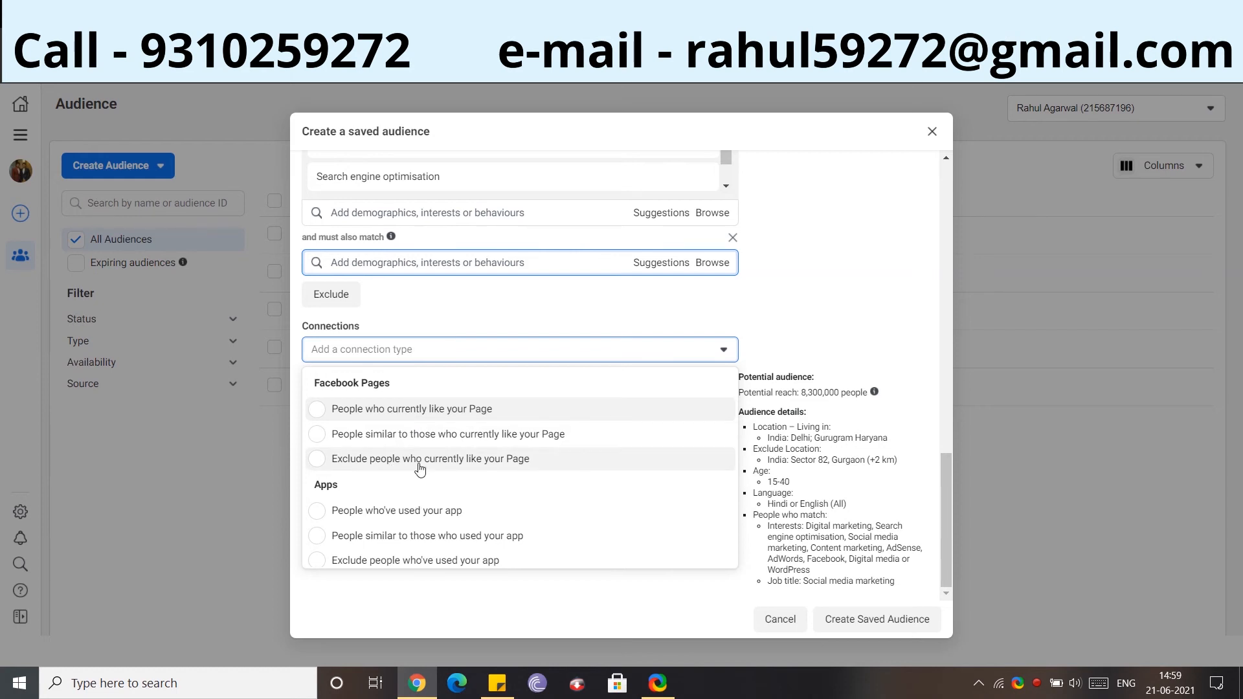
{"action": "left_click", "coordinate": [476, 465]}
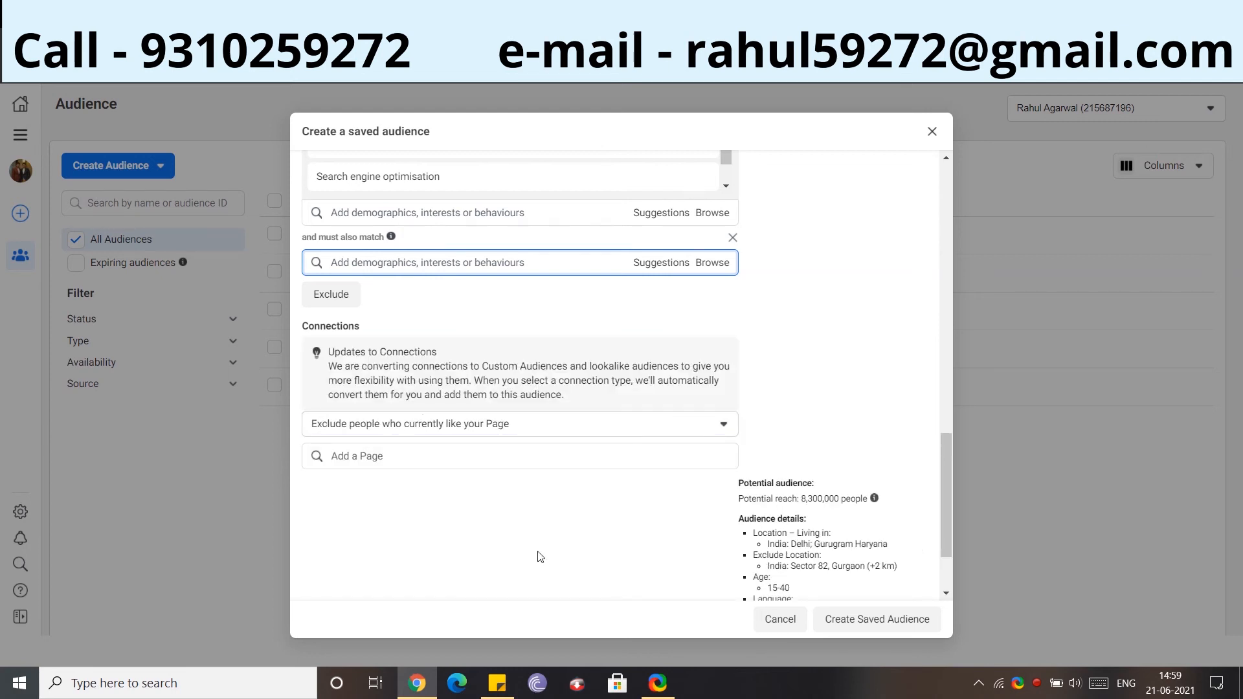
Look over the audience settings once more and create the saved audience Digitally Solved Audience 1
{"action": "scroll", "coordinate": [821, 313], "scroll_direction": "up", "scroll_amount": 15}
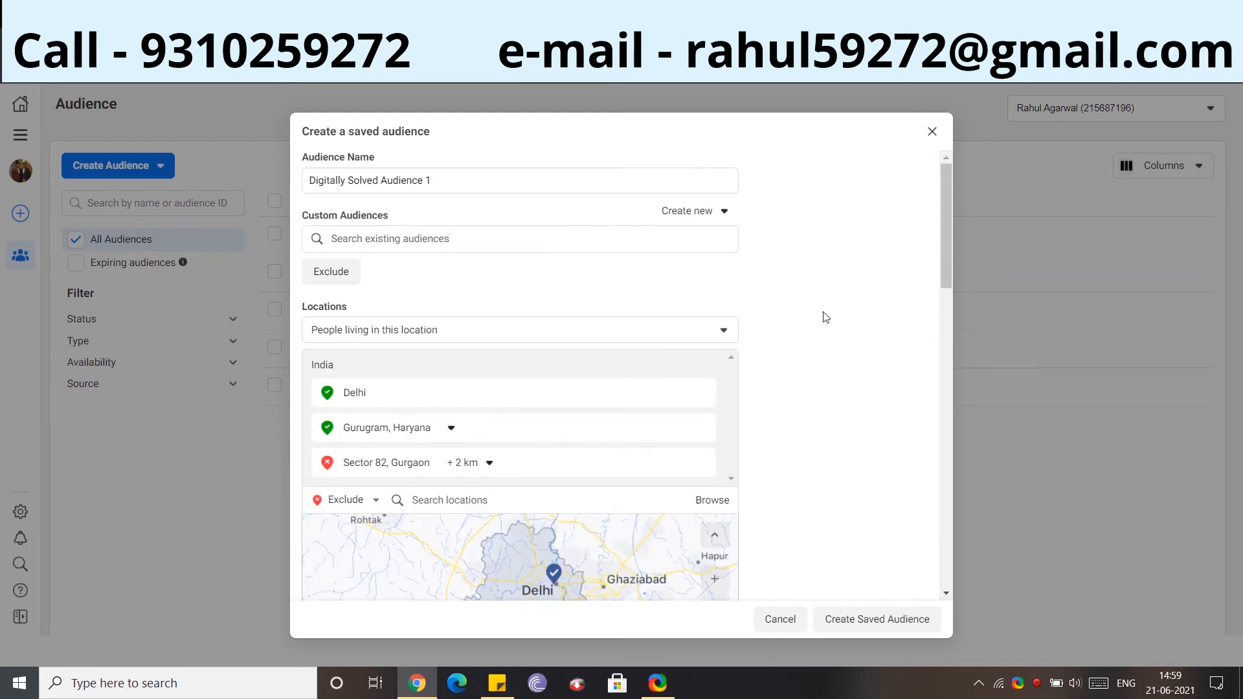
{"action": "scroll", "coordinate": [926, 571], "scroll_direction": "down", "scroll_amount": 10}
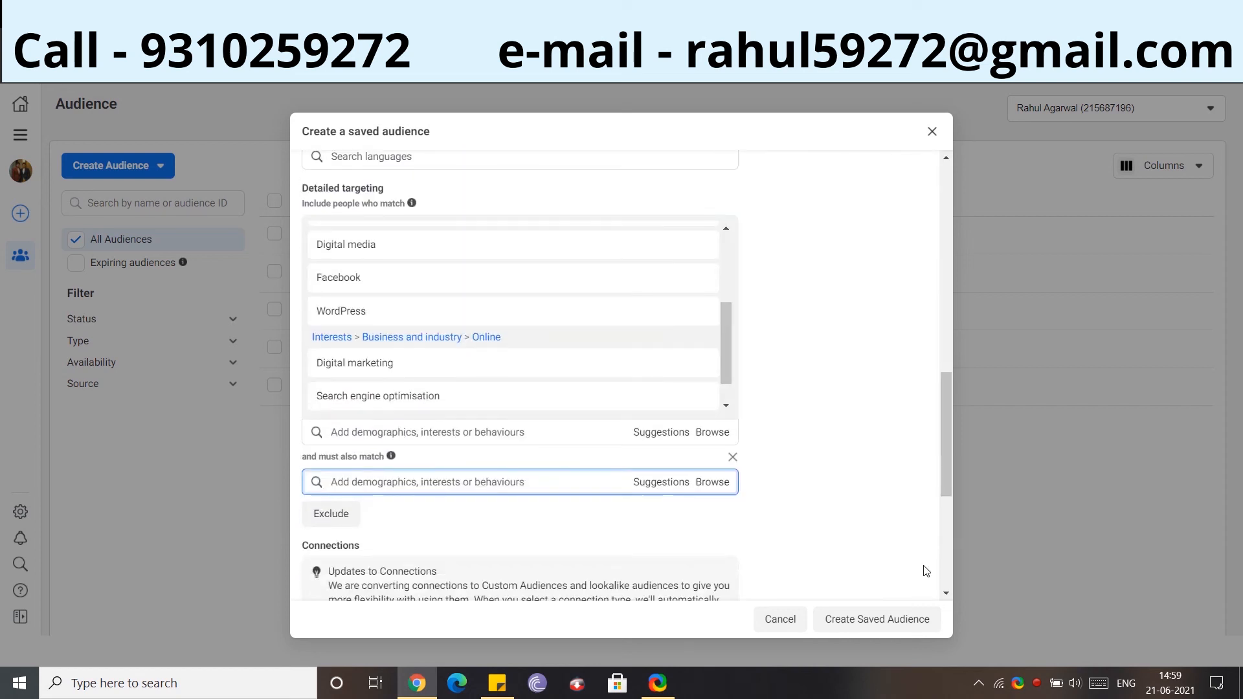
{"action": "left_click", "coordinate": [877, 619]}
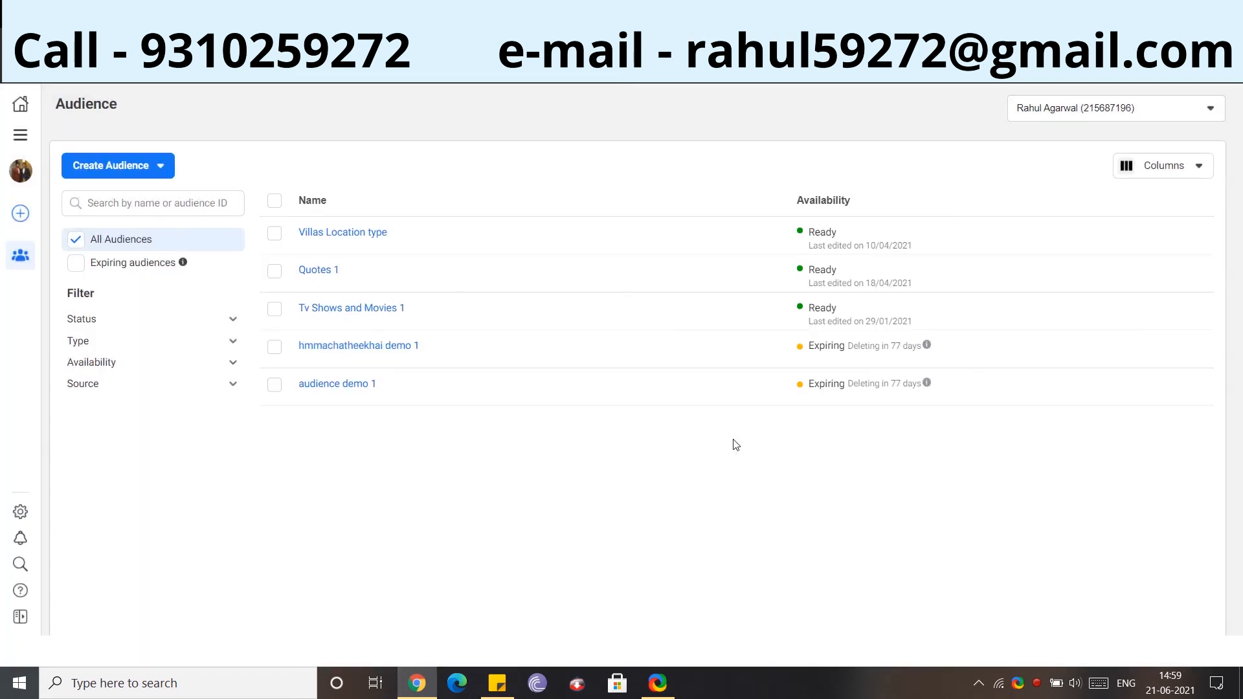
Open Digitally Solved Audience 1 from the audience list and read its summary details
{"action": "mouse_move", "coordinate": [392, 221]}
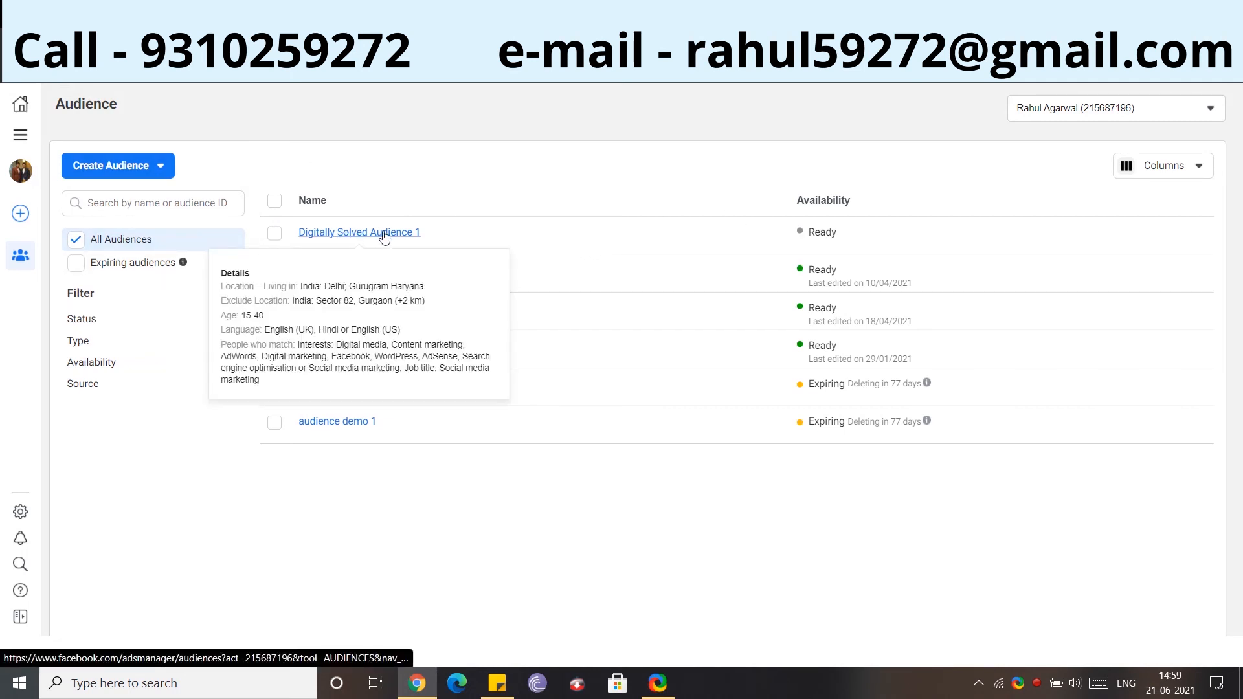
{"action": "left_click", "coordinate": [335, 238]}
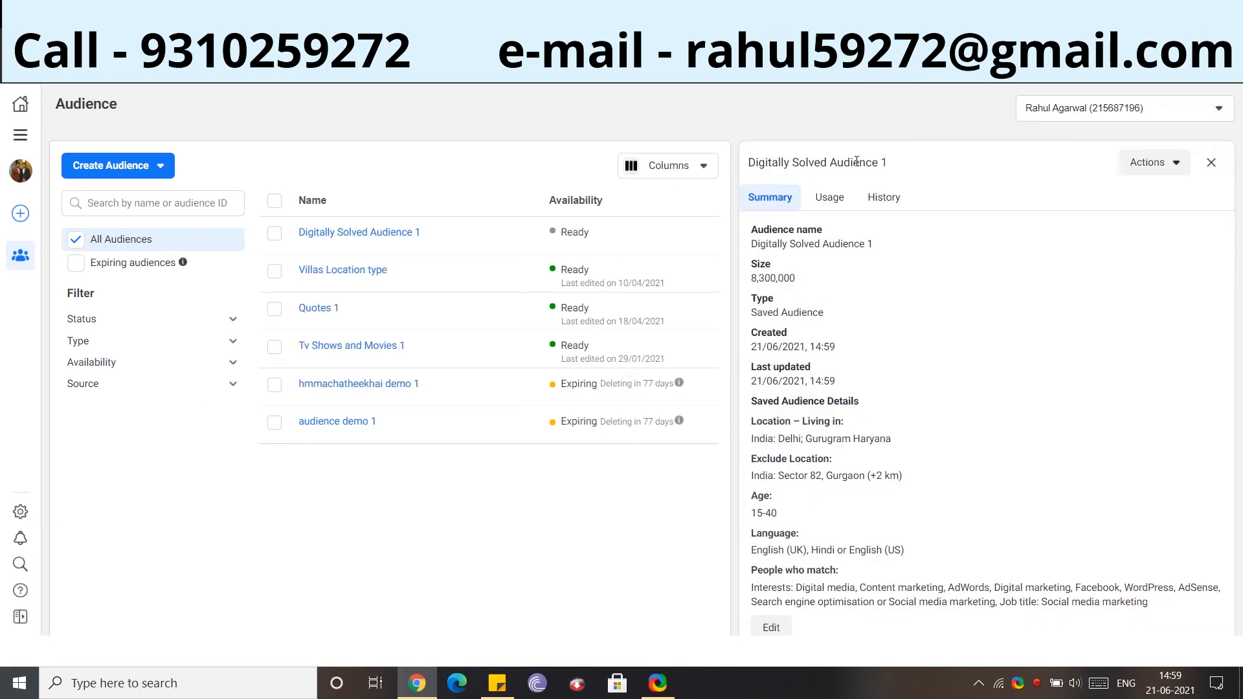
{"action": "scroll", "coordinate": [904, 272], "scroll_direction": "down", "scroll_amount": 1}
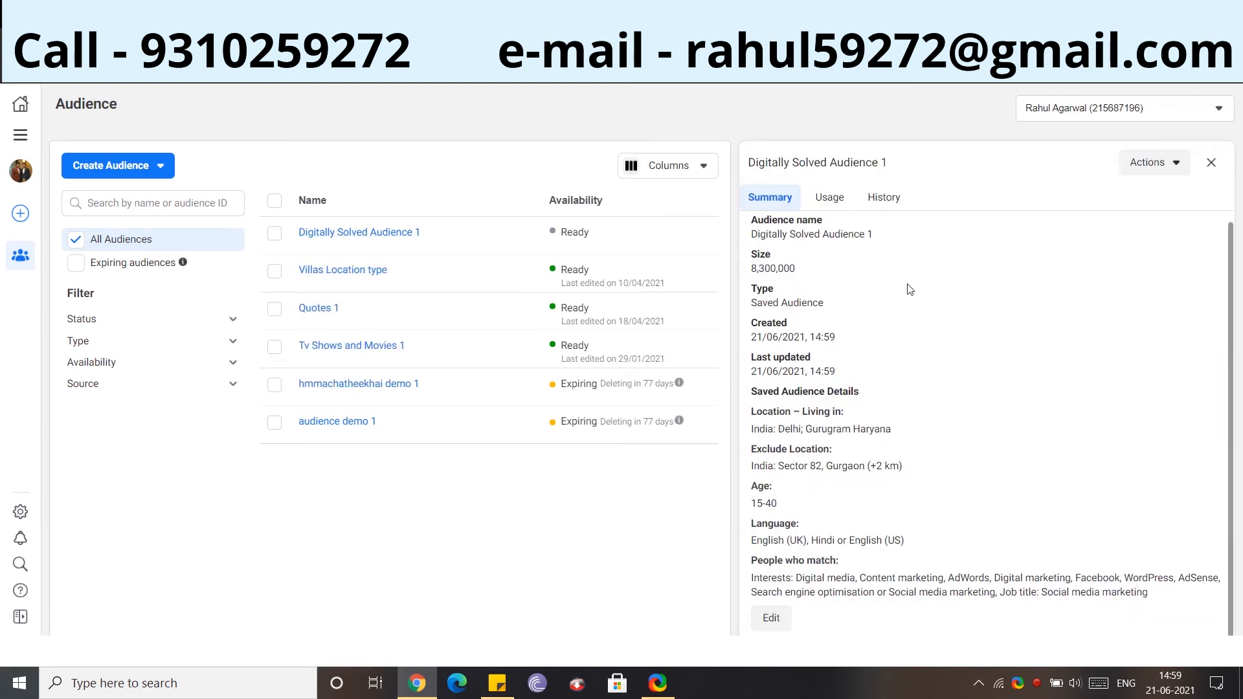
Open Digitally Solved Audience 1 for editing, review all its settings, close it without changes and check its availability in the audience list
{"action": "left_click", "coordinate": [772, 619]}
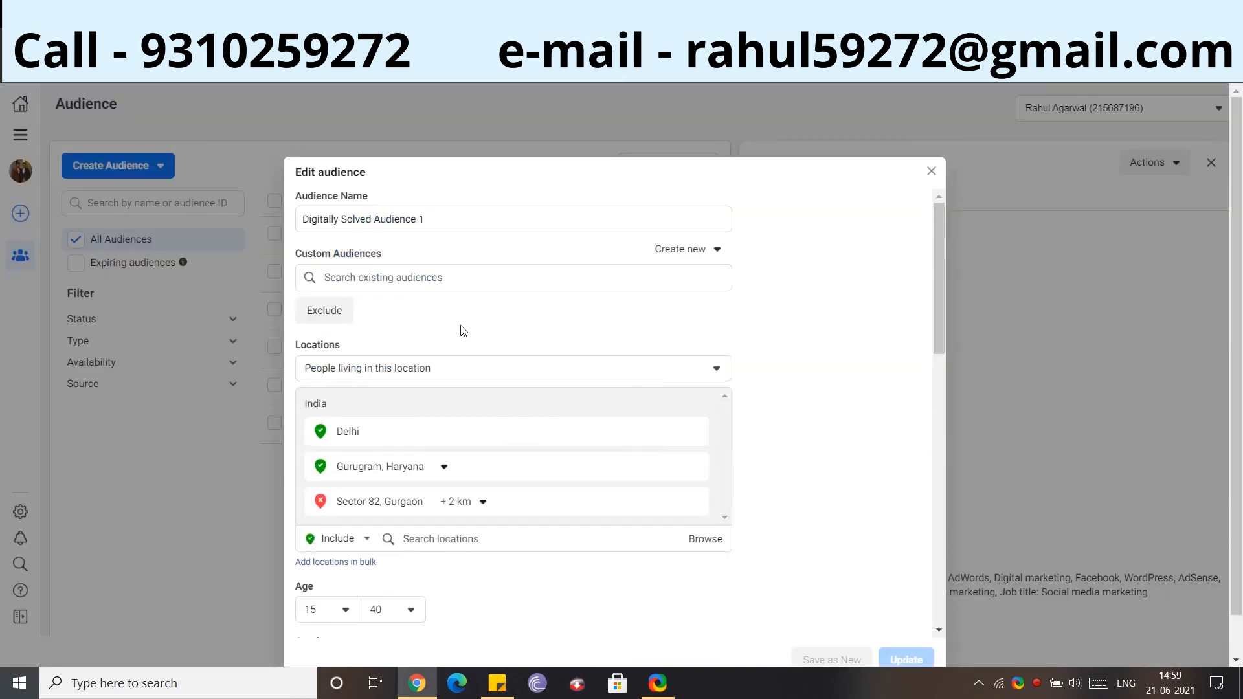
{"action": "scroll", "coordinate": [496, 389], "scroll_direction": "down", "scroll_amount": 10}
{"action": "scroll", "coordinate": [518, 298], "scroll_direction": "up", "scroll_amount": 5}
{"action": "scroll", "coordinate": [518, 298], "scroll_direction": "up", "scroll_amount": 10}
{"action": "scroll", "coordinate": [489, 289], "scroll_direction": "down", "scroll_amount": 12}
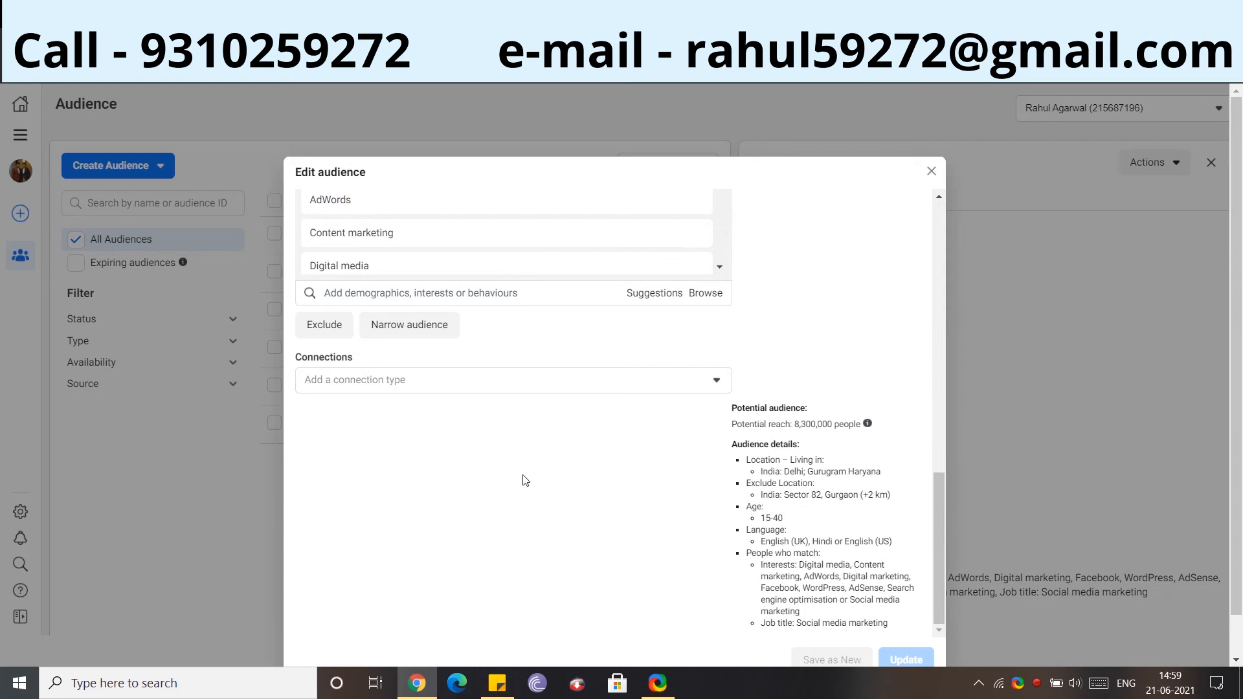
{"action": "scroll", "coordinate": [589, 473], "scroll_direction": "down", "scroll_amount": 2}
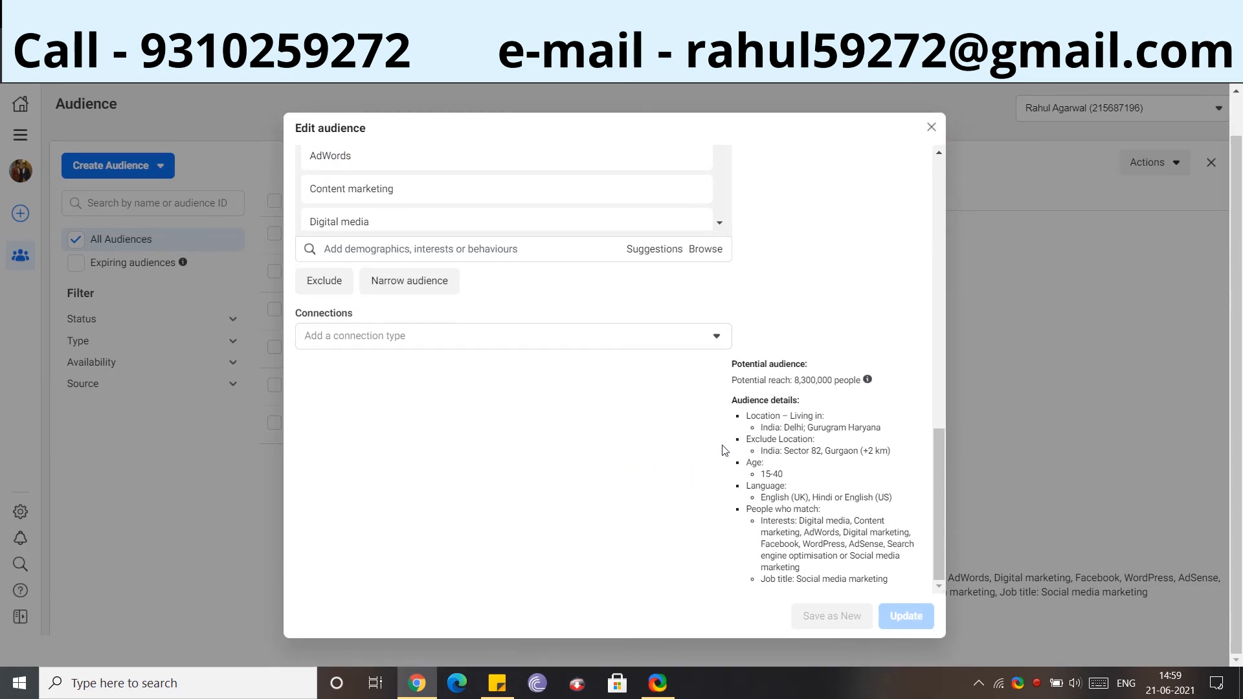
{"action": "left_click", "coordinate": [933, 127]}
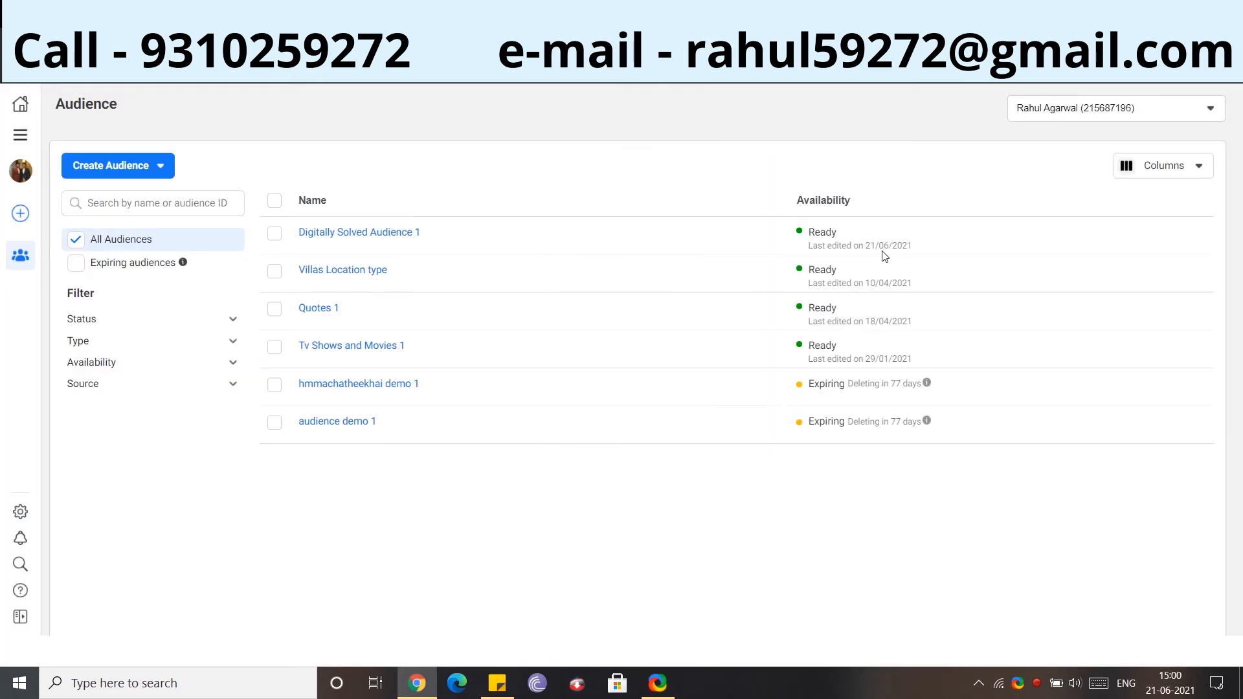
{"action": "double_click", "coordinate": [786, 234]}
{"action": "left_click", "coordinate": [669, 212]}
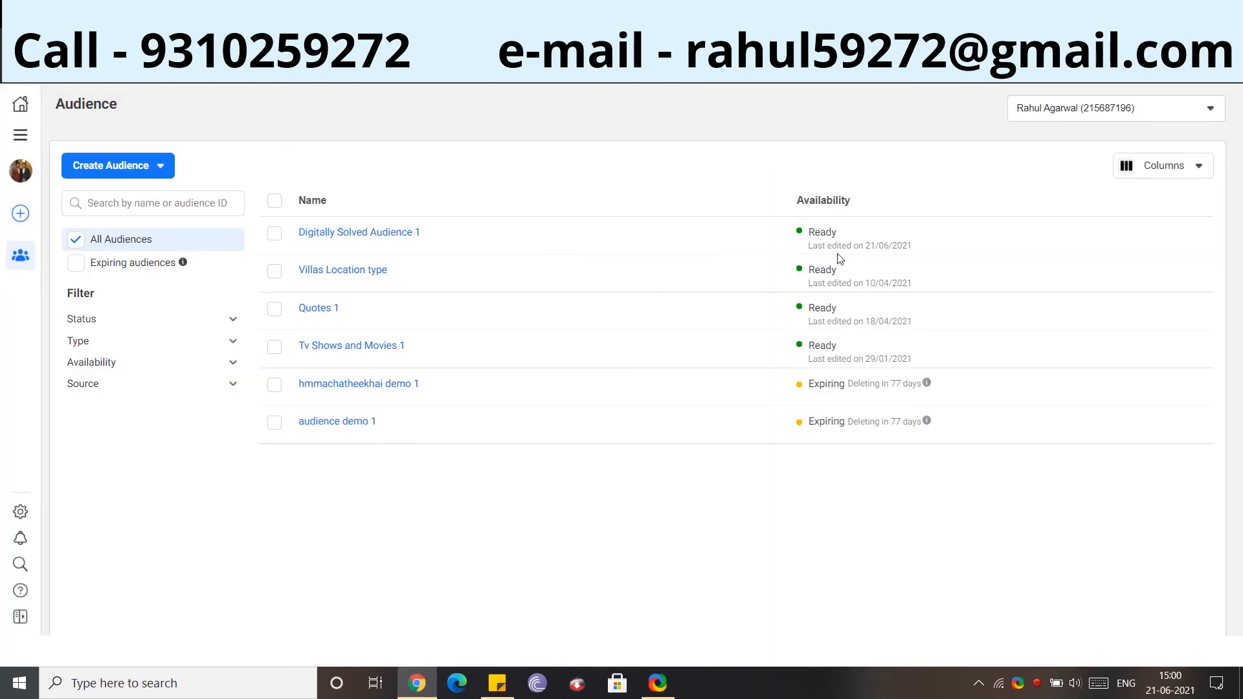